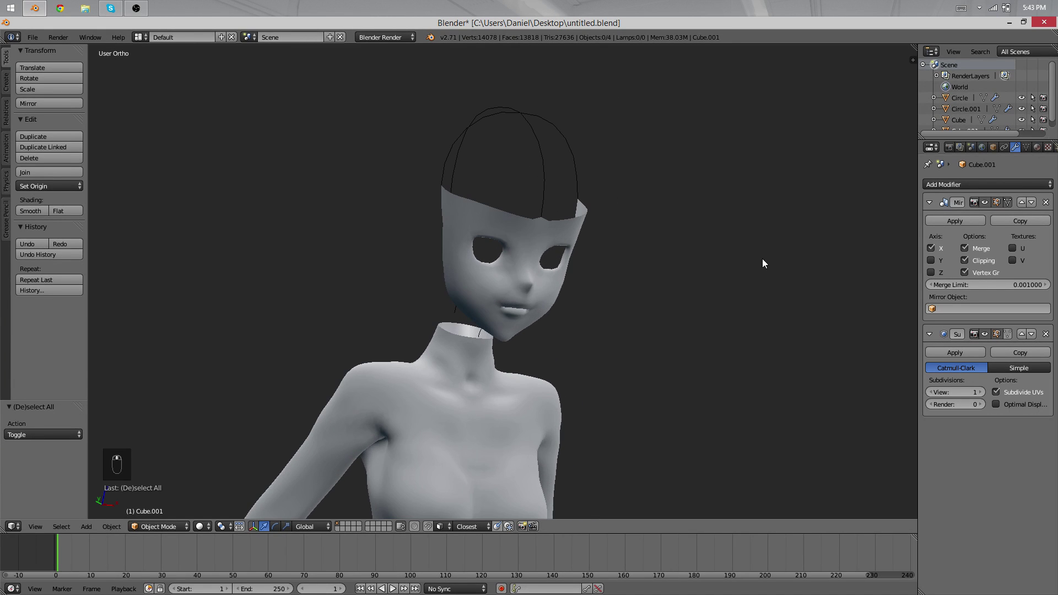
Inspect the head mesh and its guide outlines from the side and front against the reference drawing.
middle_click_drag(762, 259, 535, 129)
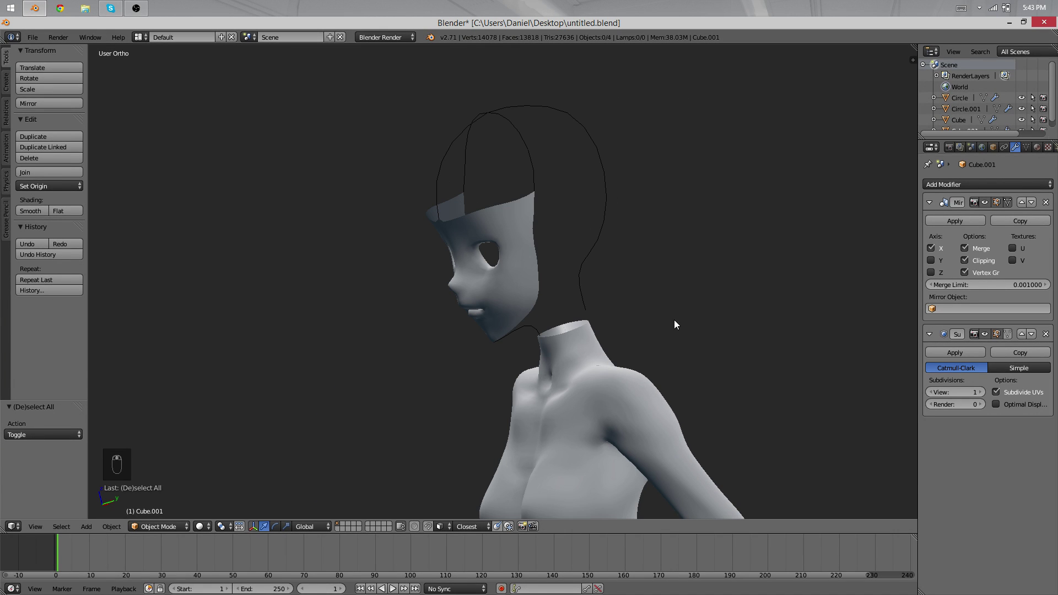
middle_click_drag(673, 320, 582, 253)
scroll(582, 253, "down", 2)
key("KP_1")
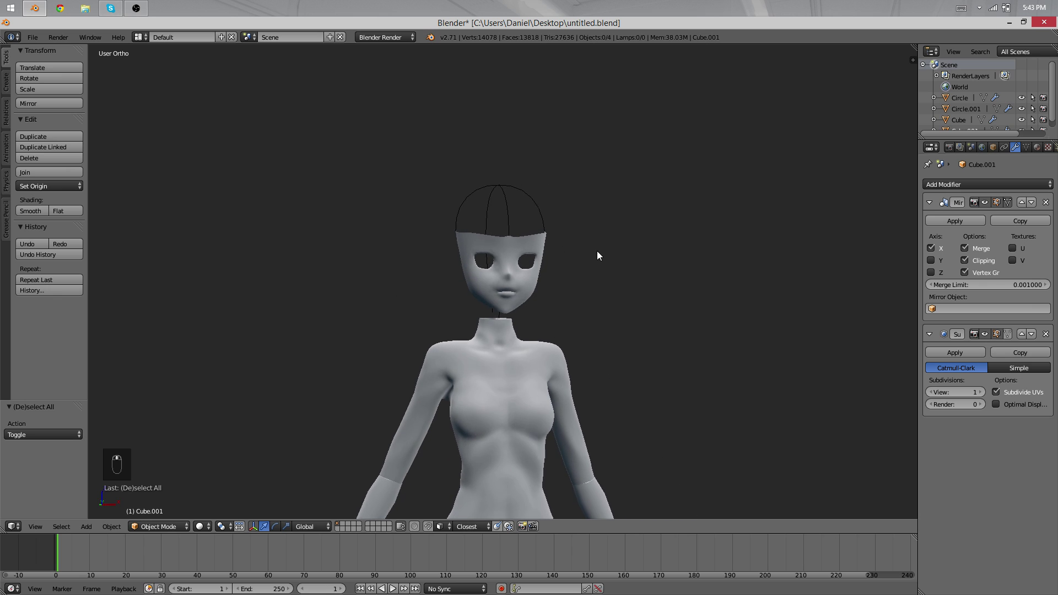
scroll(582, 254, "up", 4)
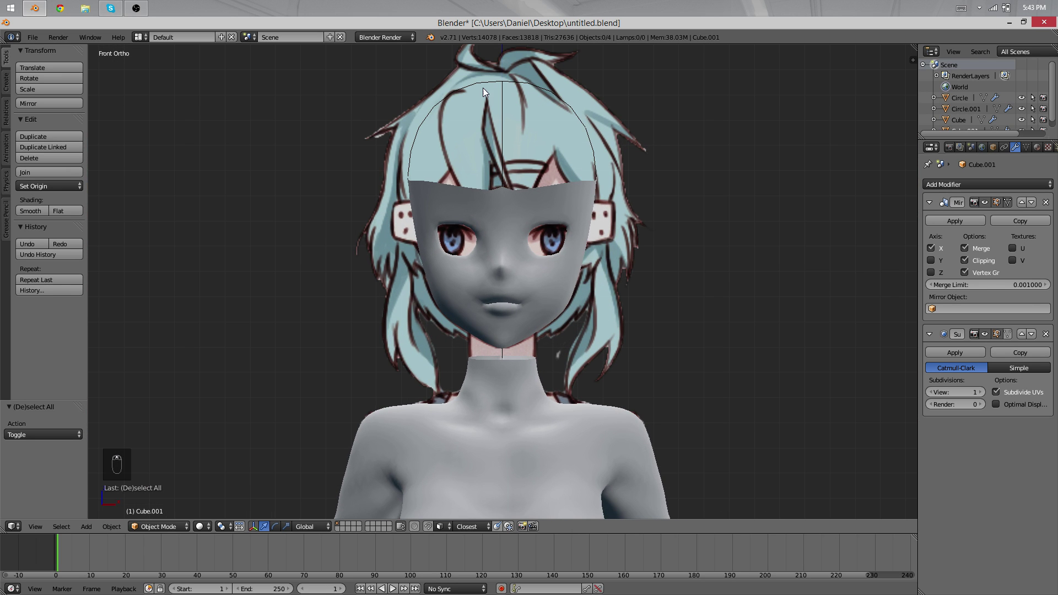
middle_click_drag(482, 90, 437, 136)
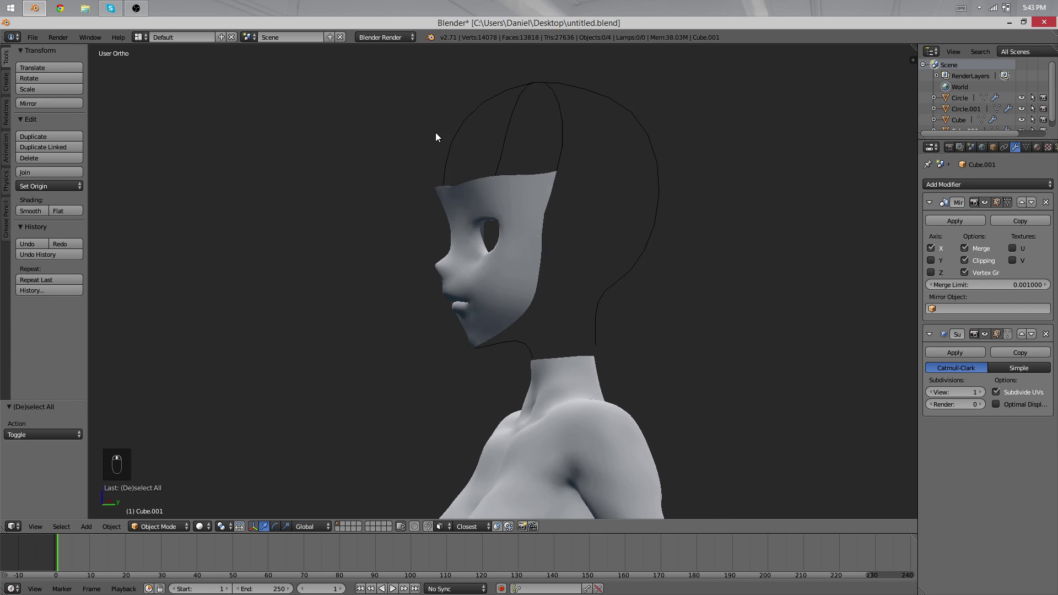
Enter edit mode on the head mesh and, in side view, nudge the vertices along the forehead's open upper edge.
key("Tab")
scroll(437, 307, "down", 4)
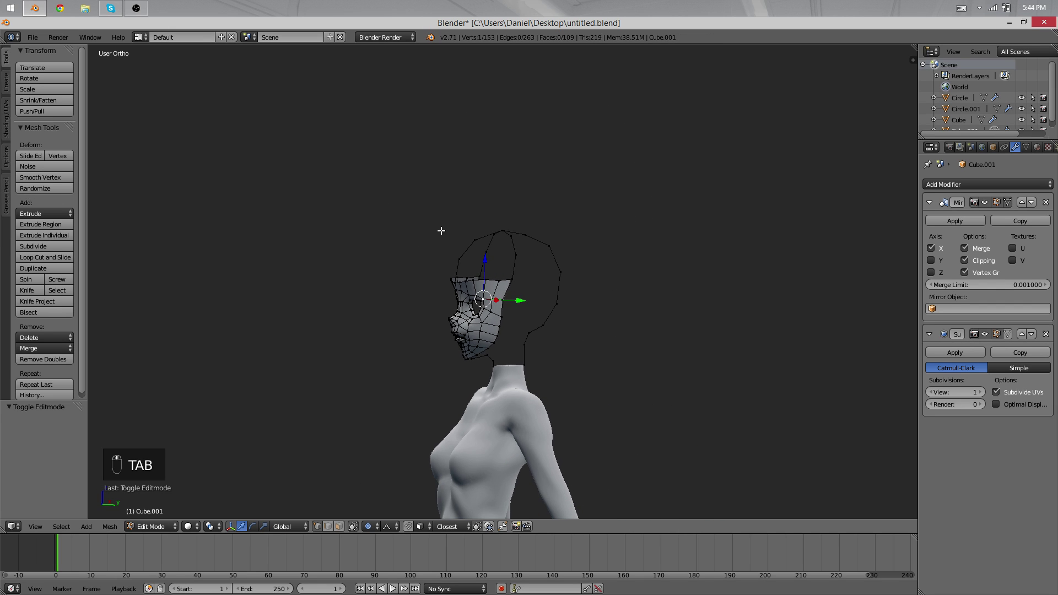
key("KP_3")
scroll(423, 219, "up", 3)
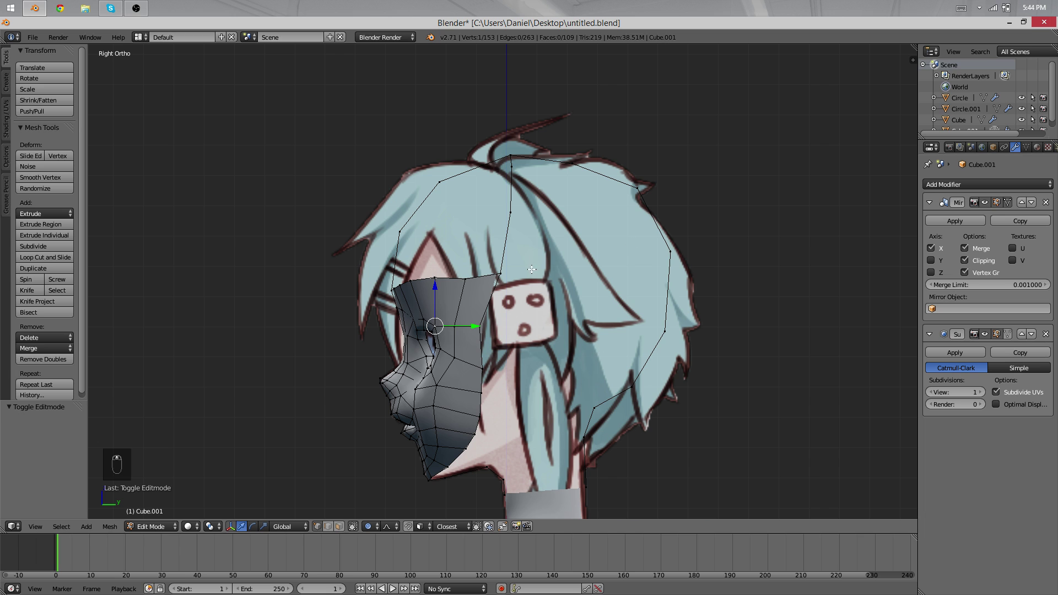
scroll(420, 194, "down", 2)
scroll(414, 219, "up", 5)
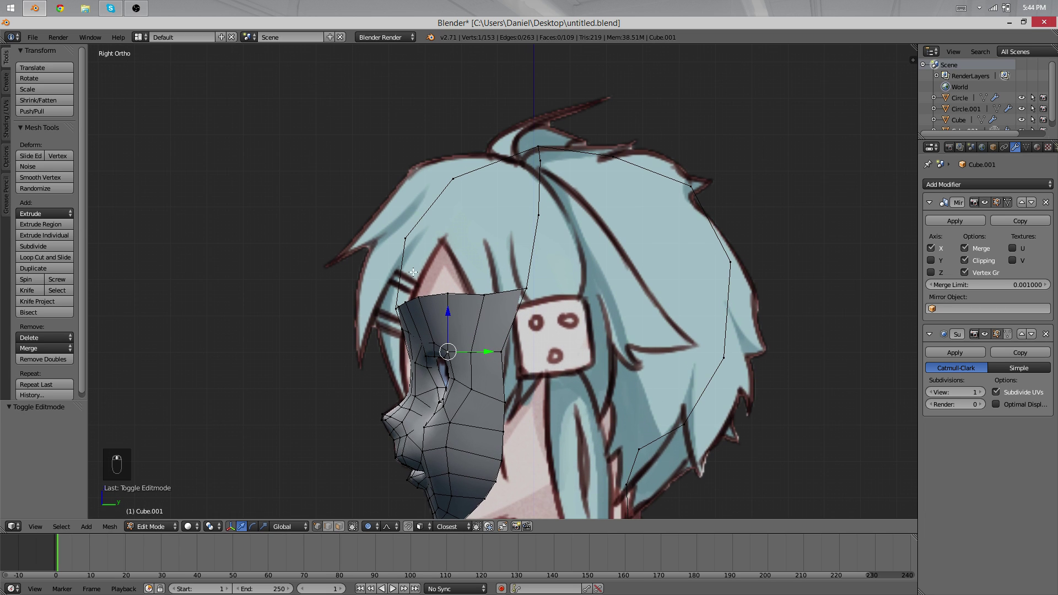
key("g")
right_click(386, 302)
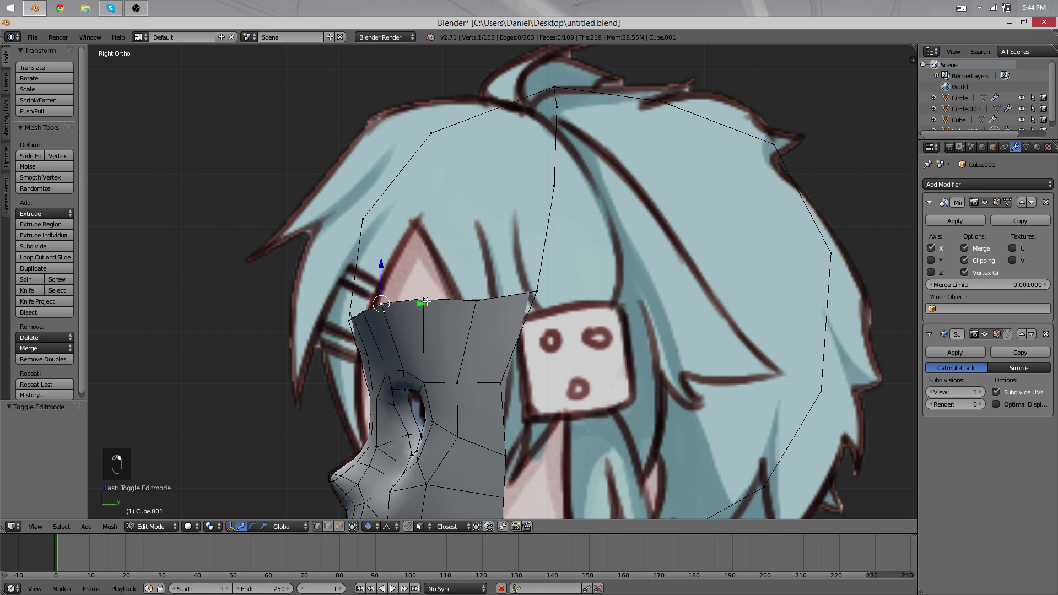
key("g")
left_click(427, 304)
middle_click_drag(427, 303, 523, 370)
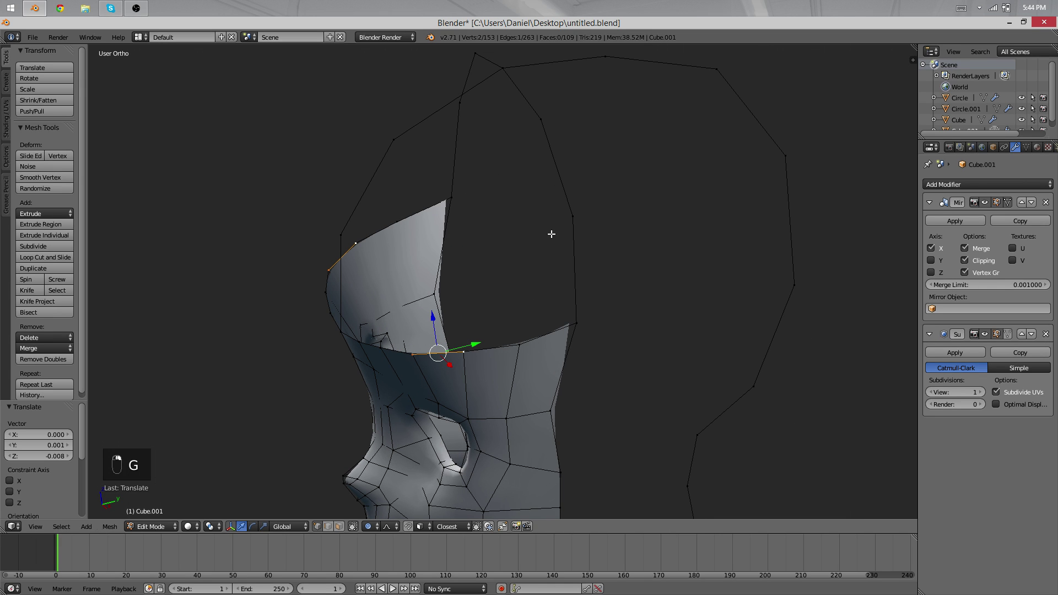
Turn off proportional editing and extrude the upper segment of the side guide outline forward over the forehead opening.
right_click_drag(564, 212, 555, 193)
right_click(551, 165)
right_click(543, 118, "shift")
middle_click_drag(594, 358, 539, 357)
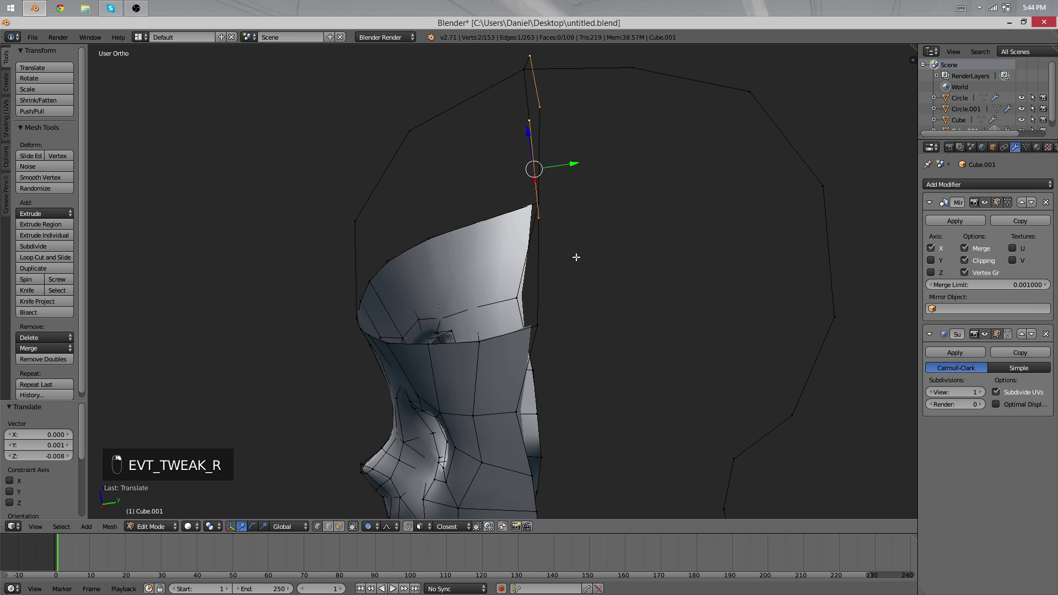
key("o")
middle_click_drag(395, 265, 481, 200)
key("e")
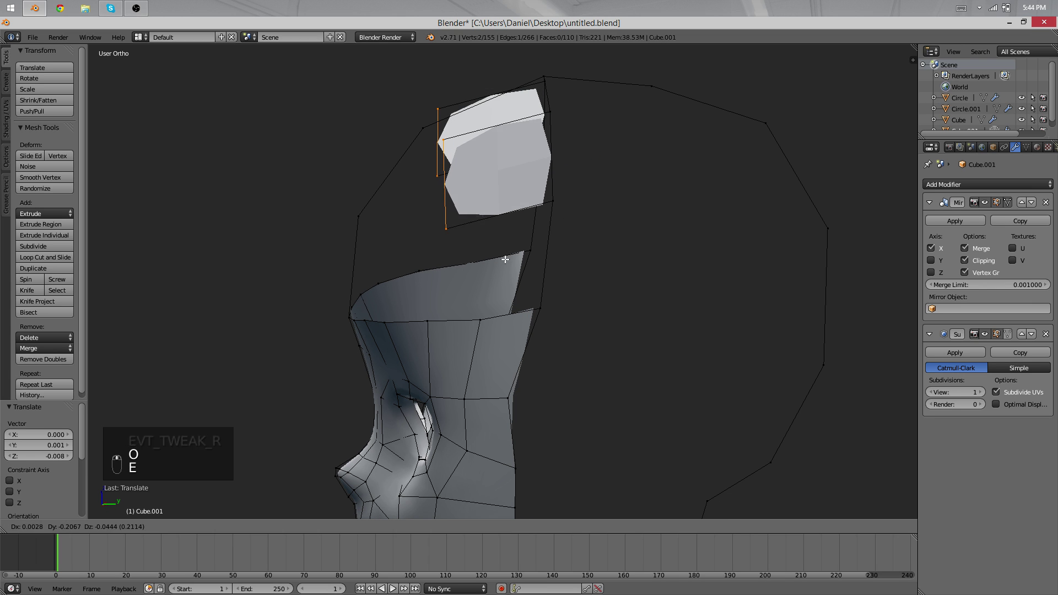
left_click(507, 255)
Rotate and shift the extruded edge so the new strip follows the curve of the skull.
key("r")
left_click(531, 207)
key("g")
left_click(533, 199)
key("r")
key("r")
left_click(532, 200)
Fill the face between the new strip's lower end and the upper edge of the temple.
right_click(542, 203)
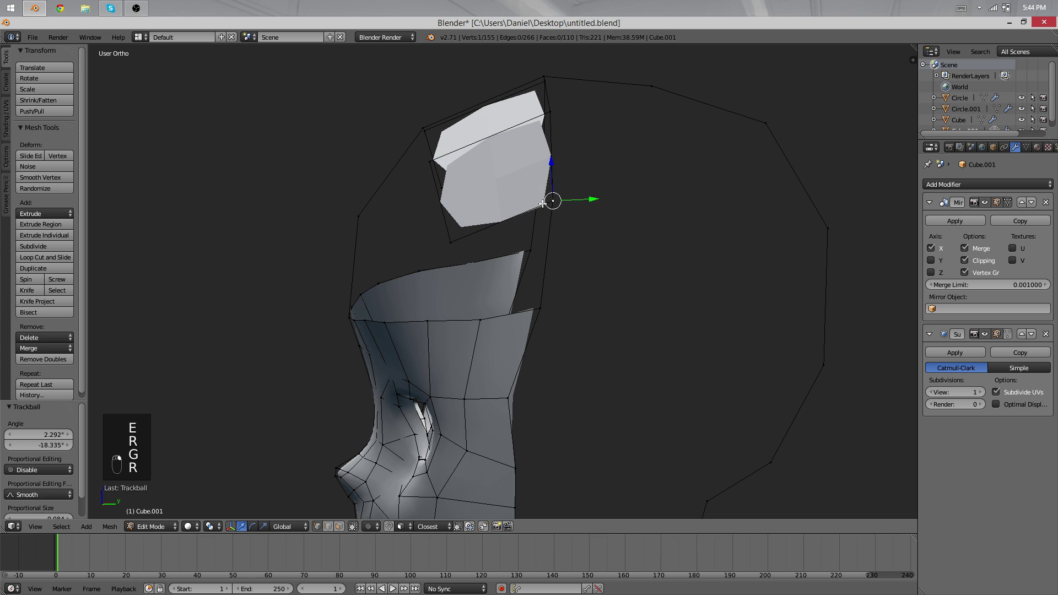
right_click(458, 243, "shift")
key("f")
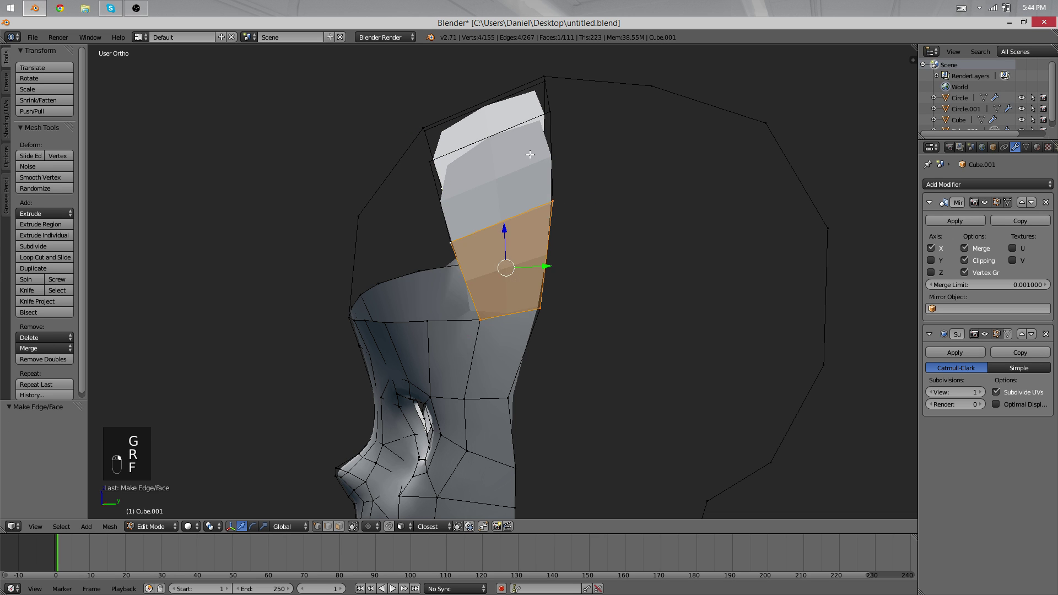
Fill the face joining the strip's upper end to the centre guide at the crown, and clear the selection.
middle_click_drag(529, 154, 569, 196)
right_click_drag(597, 198, 595, 125)
right_click(595, 126)
right_click(589, 118, "shift")
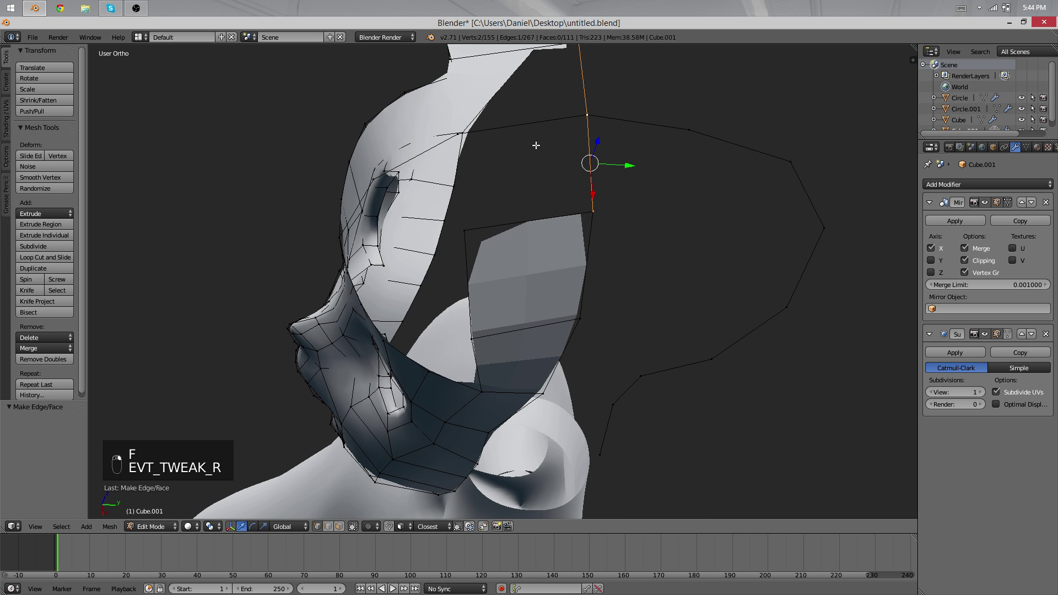
middle_click_drag(536, 145, 502, 121)
key("f")
key("a")
key("a")
key("a")
key("a")
middle_click_drag(592, 382, 455, 343)
key("a")
key("a")
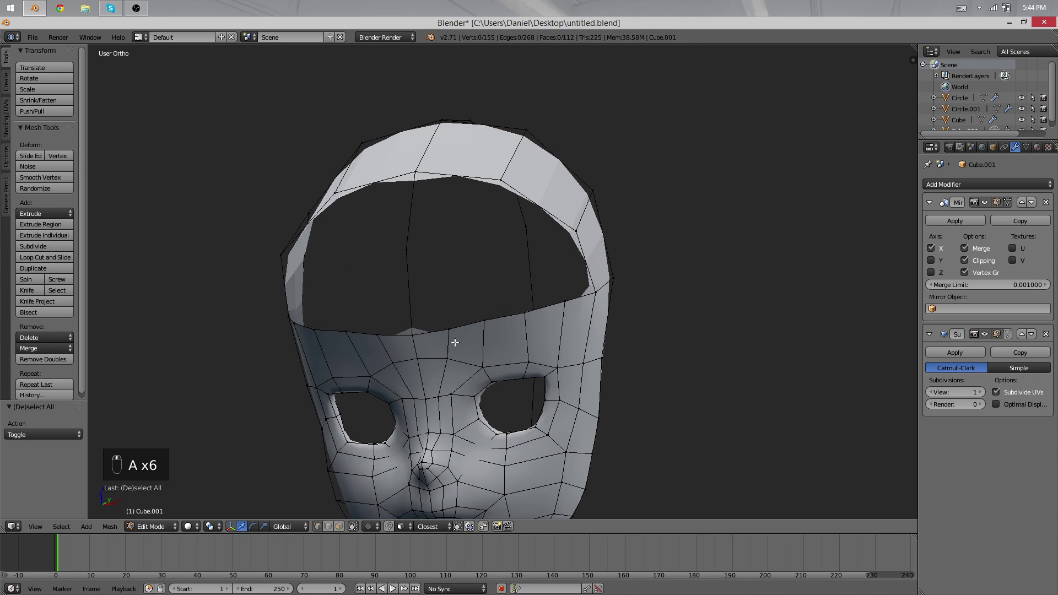
Move the outer forehead-edge vertex down and fill the corner face between it and the temple strip.
middle_click_drag(393, 292, 473, 273)
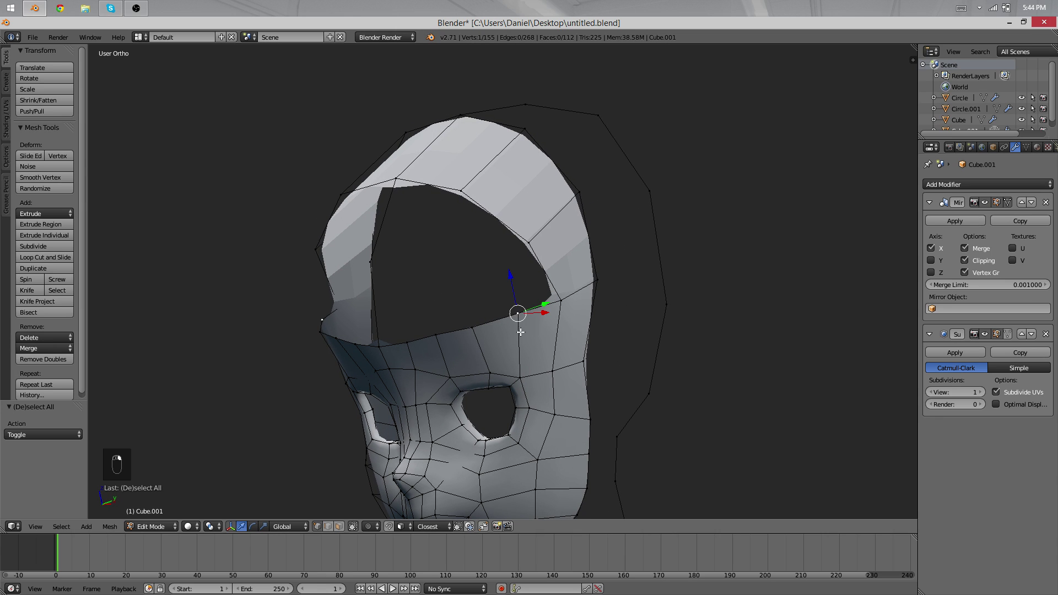
key("g")
left_click(521, 354)
right_click(558, 303, "shift")
key("f")
middle_click_drag(445, 241, 474, 258)
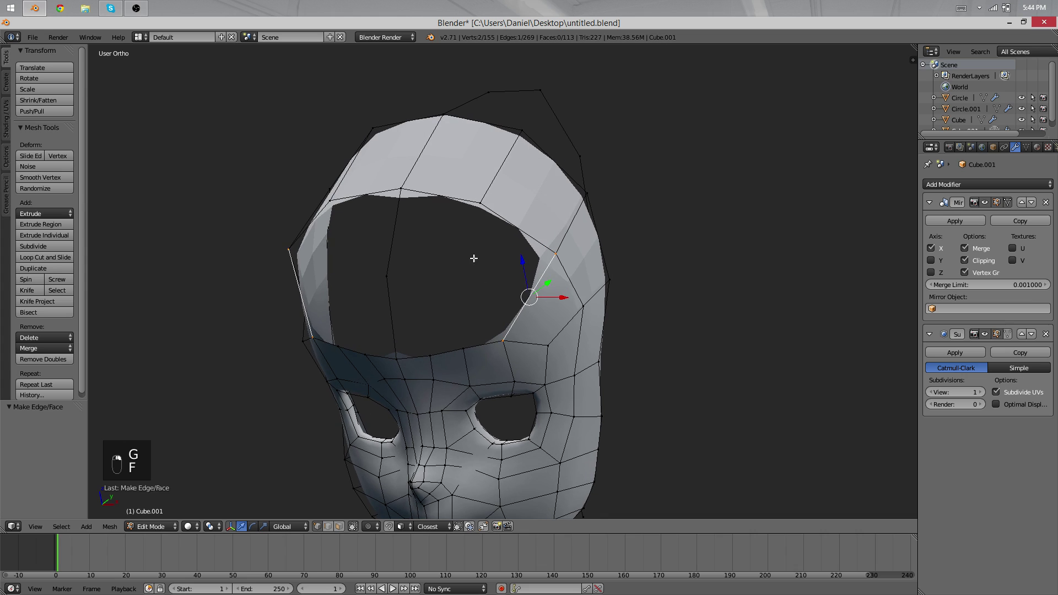
Reposition the vertices along the forehead opening's lower edge to even out its curve.
middle_click_drag(465, 336, 498, 334)
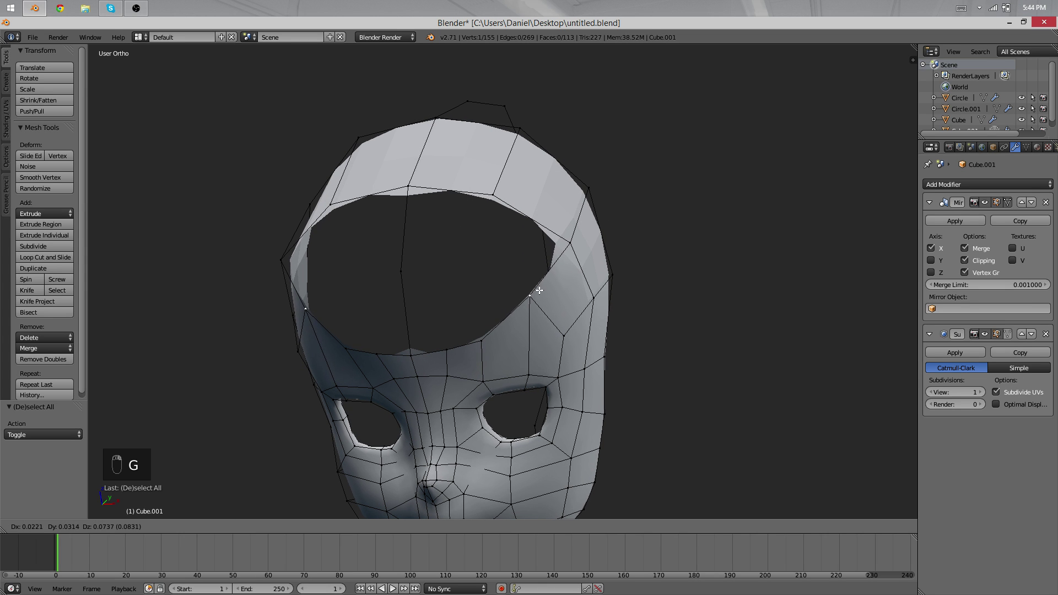
left_click(534, 309)
middle_click_drag(535, 308, 392, 336)
right_click(383, 324)
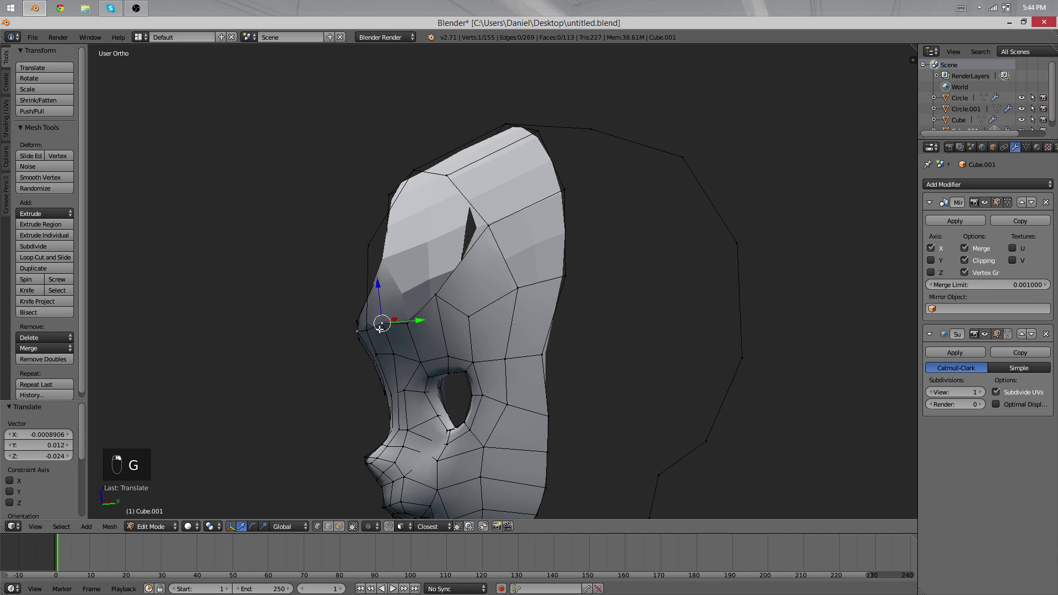
key("g")
left_click(387, 331)
middle_click_drag(489, 334, 455, 368)
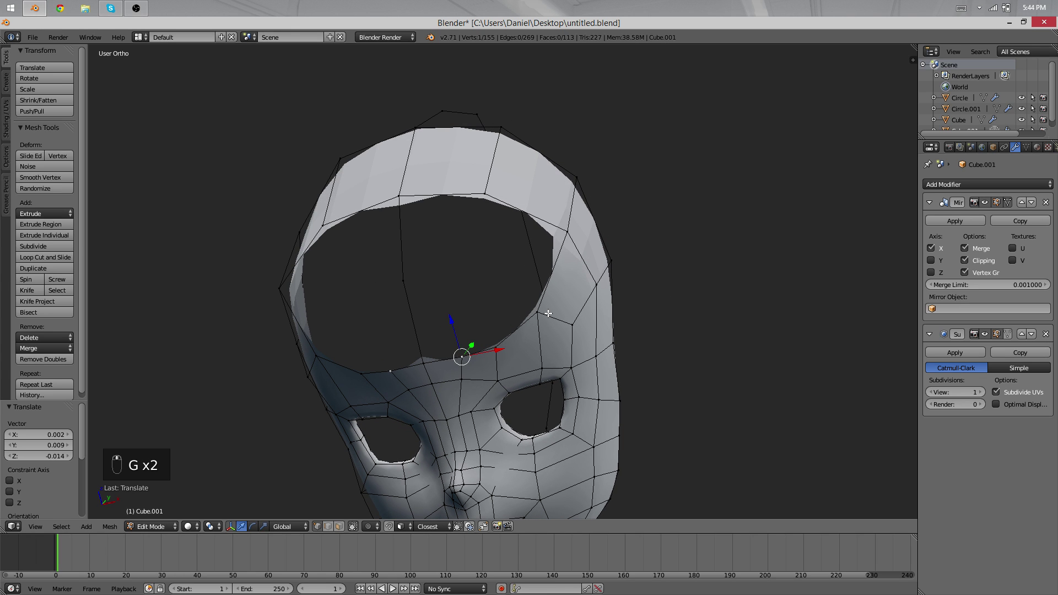
Connect the centre guide vertex to the outer forehead vertex with an edge, subdivide it once, and pull its midpoint outward.
key("f")
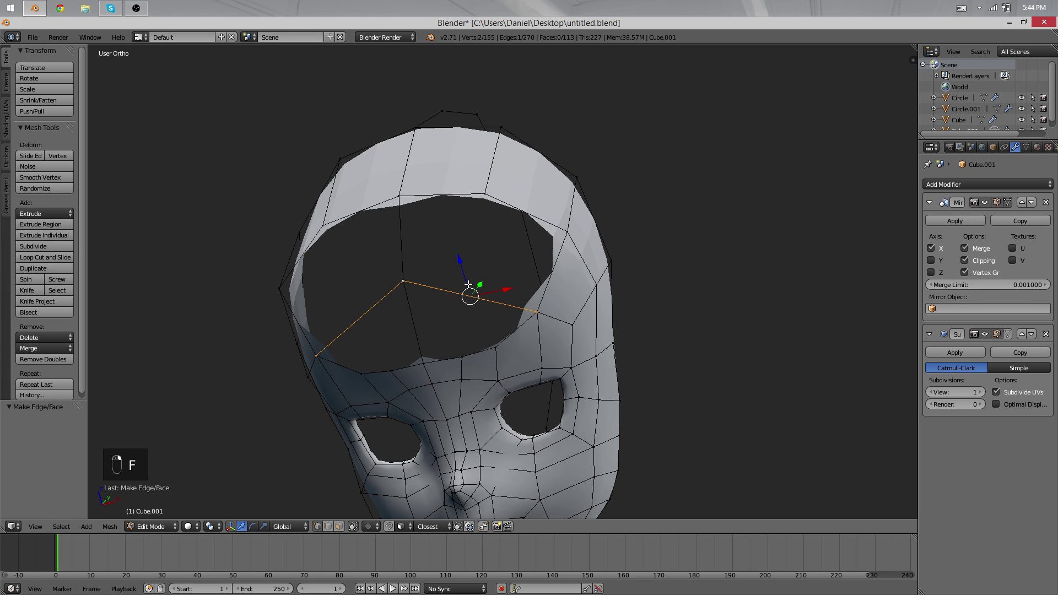
key("alt+w")
key("g")
middle_click_drag(504, 290, 466, 247)
left_click(517, 155)
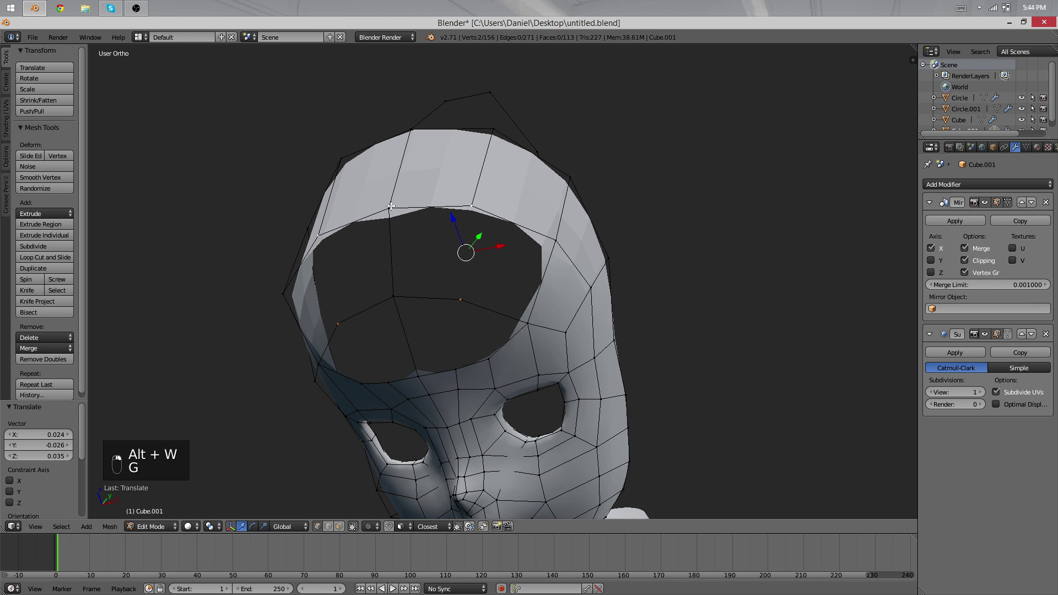
Fill the remaining forehead opening with faces between the crown strip, the new cross edge and the brow edge.
key("g")
key("f")
right_click(558, 247, "shift")
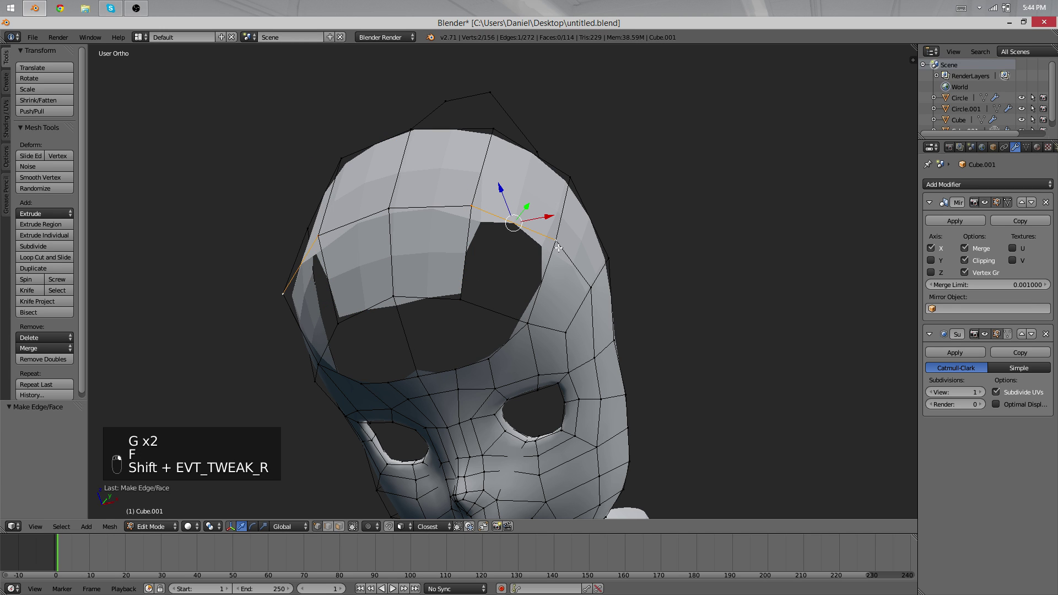
key("f")
right_click(528, 324)
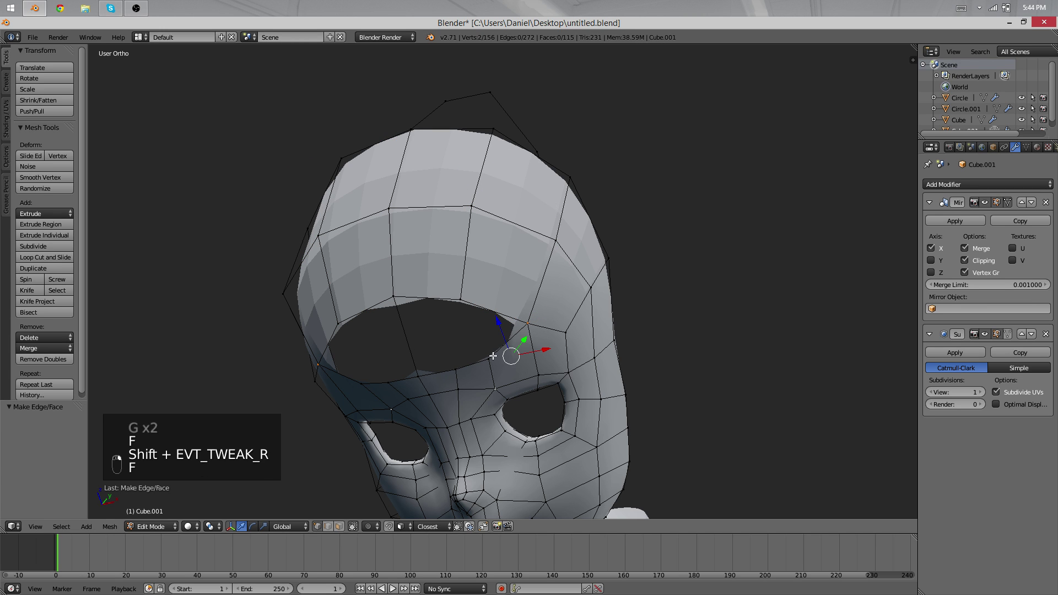
key("f")
key("f")
Set the head object to smooth shading and return to edit mode.
key("Tab")
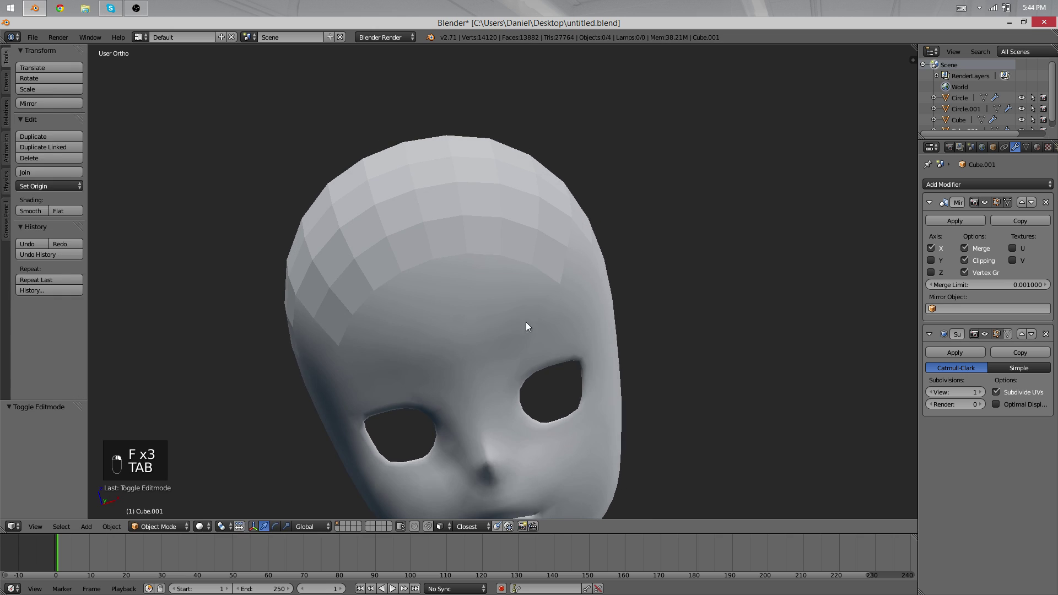
key("Tab")
key("Tab")
key("Tab")
left_click(28, 211)
key("Tab")
mouse_move(606, 292)
middle_mouse_down()
mouse_move(489, 306)
mouse_move(513, 309)
middle_mouse_up()
key("Tab")
key("Tab")
Apply Smooth Vertex to a forehead vertex and shift it slightly to even the surface.
right_click(425, 330)
key("q")
middle_click_drag(556, 353, 439, 334)
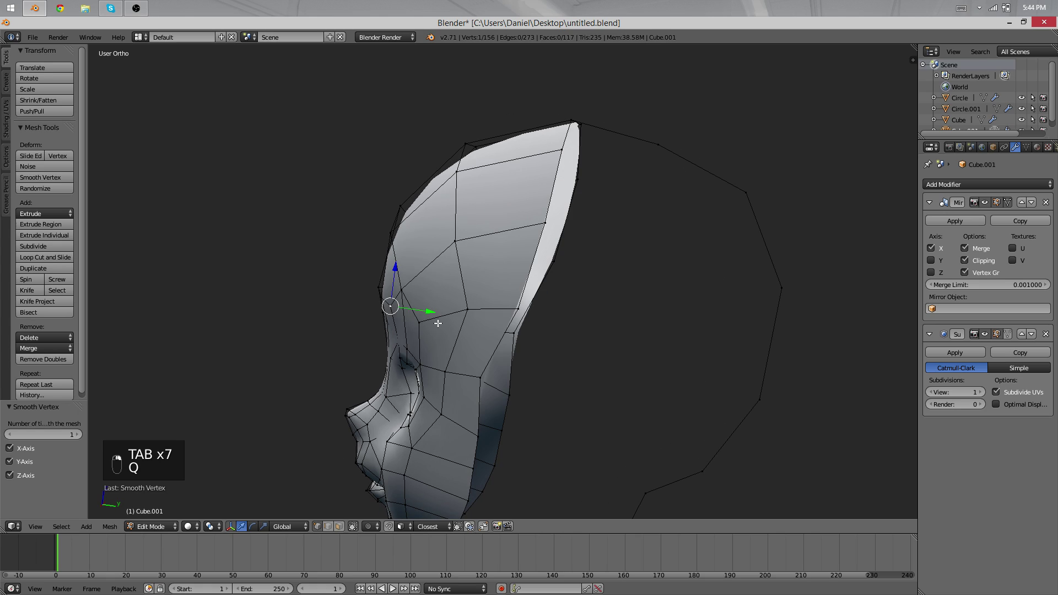
key("g")
left_click(414, 319)
middle_click_drag(474, 299, 534, 315)
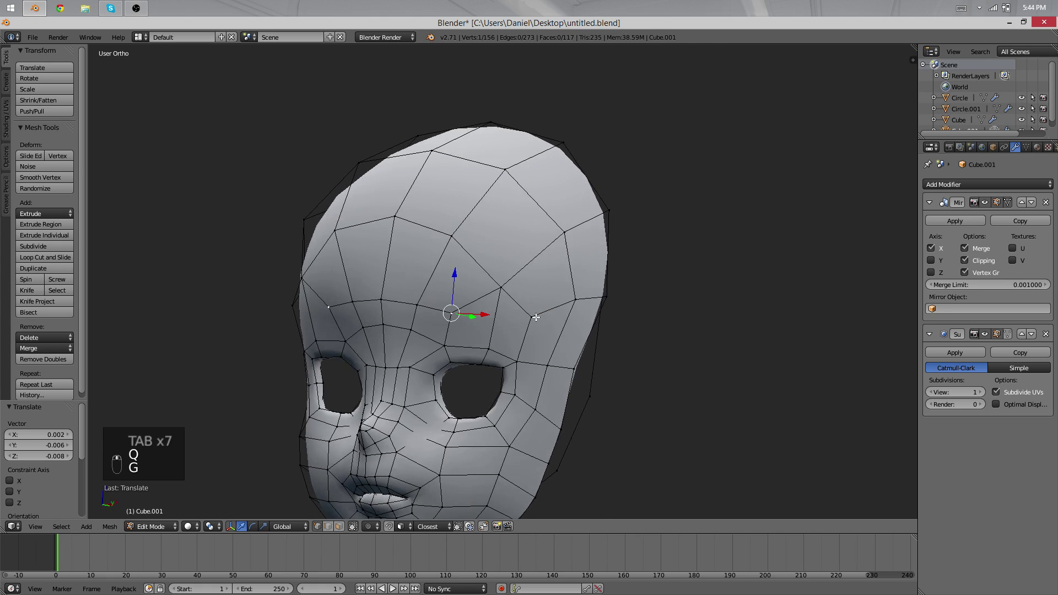
Examine the smoothed forehead from several angles with and without its edit wireframe.
key("Tab")
key("Tab")
middle_click_drag(465, 303, 549, 248)
key("Tab")
key("Tab")
key("Tab")
key("Tab")
key("Tab")
scroll(559, 244, "up", 3)
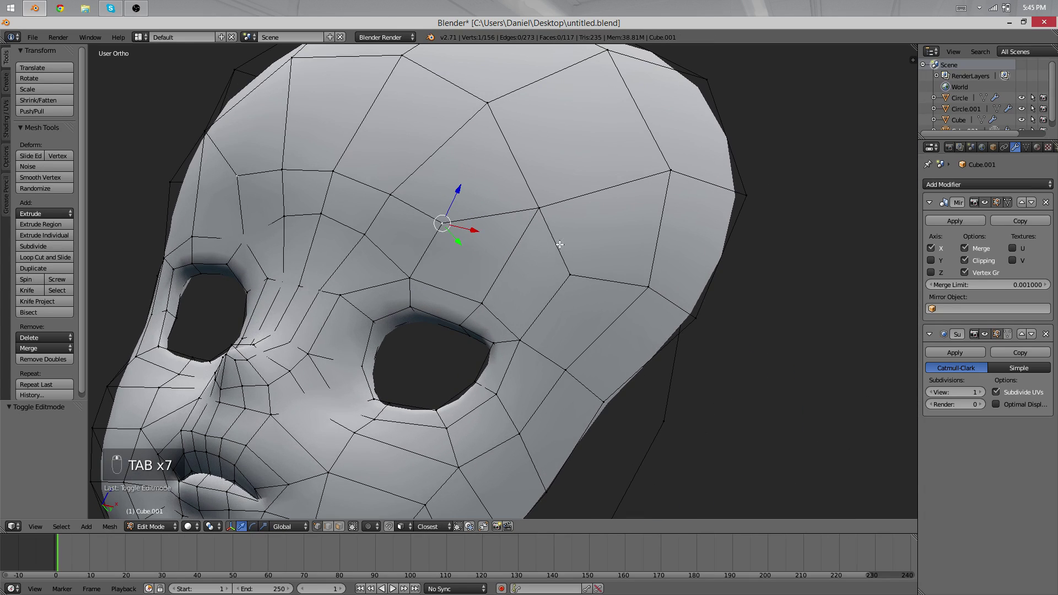
Reposition the temple vertex and cut a new edge line with the Knife across the forehead above the eye to the temple.
left_click(596, 241)
left_click(578, 261)
middle_click_drag(578, 261, 488, 237)
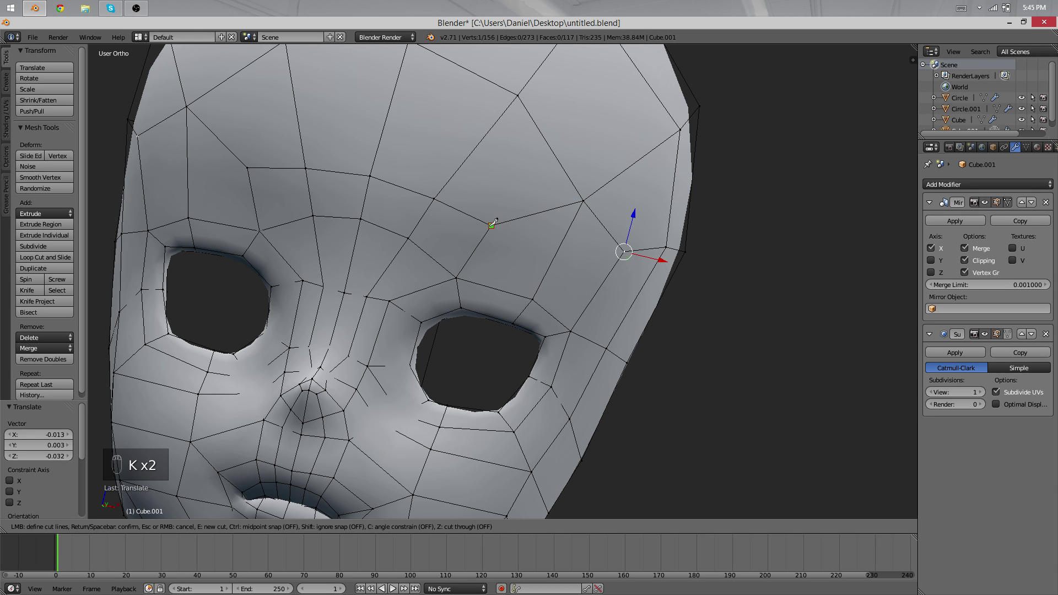
left_click(652, 315)
key("Return")
Clear the selection and move the forehead vertex above the eye and the new cut upward.
middle_click_drag(726, 255, 541, 233)
scroll(538, 242, "down", 3)
scroll(534, 259, "up", 4)
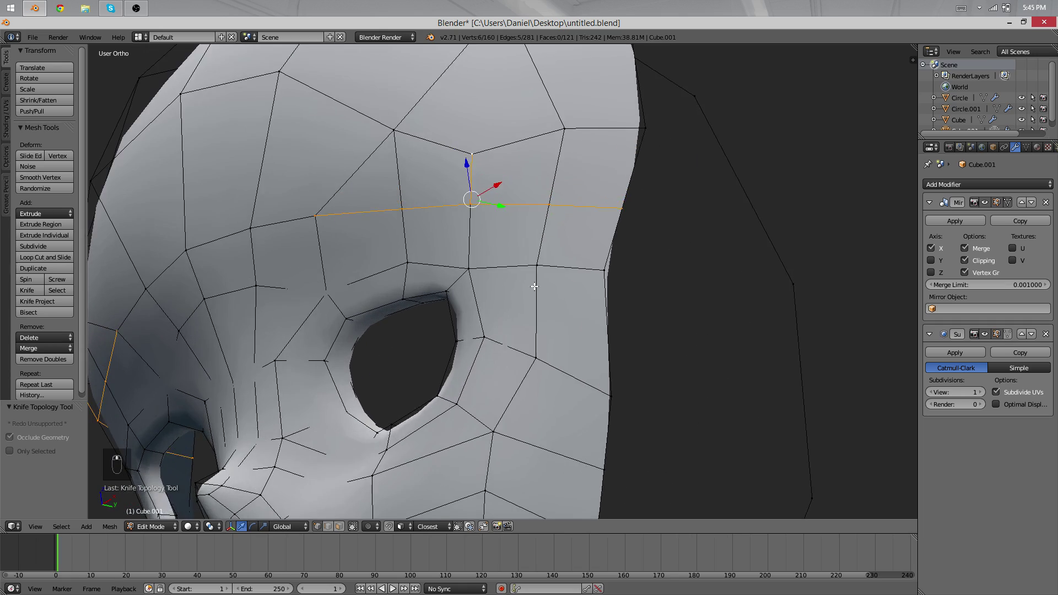
scroll(534, 286, "down", 4)
key("a")
scroll(430, 208, "up", 4)
scroll(394, 196, "down", 3)
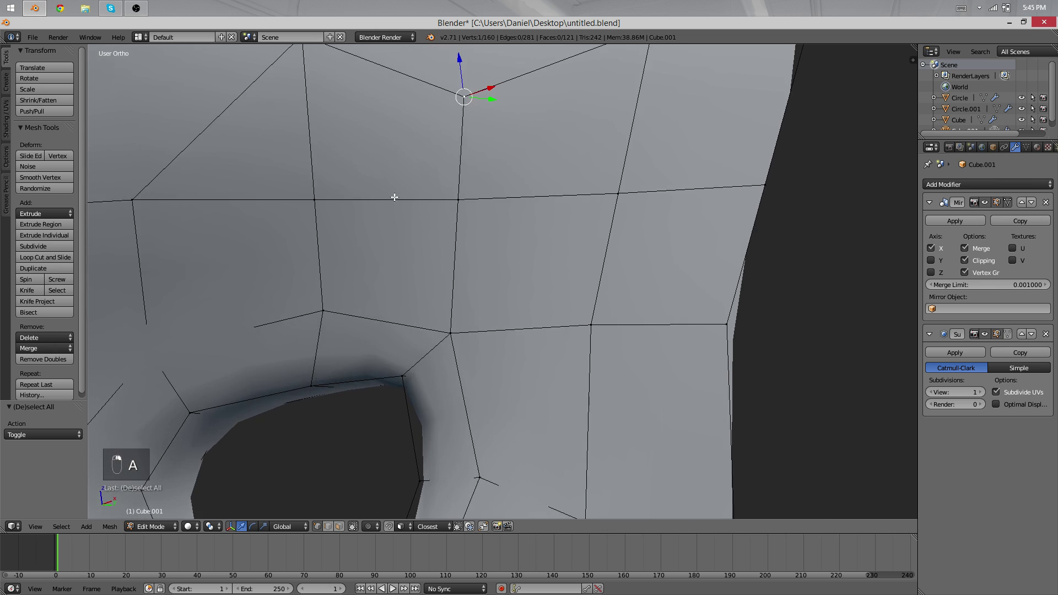
key("g")
left_click(421, 161)
scroll(501, 222, "up", 2)
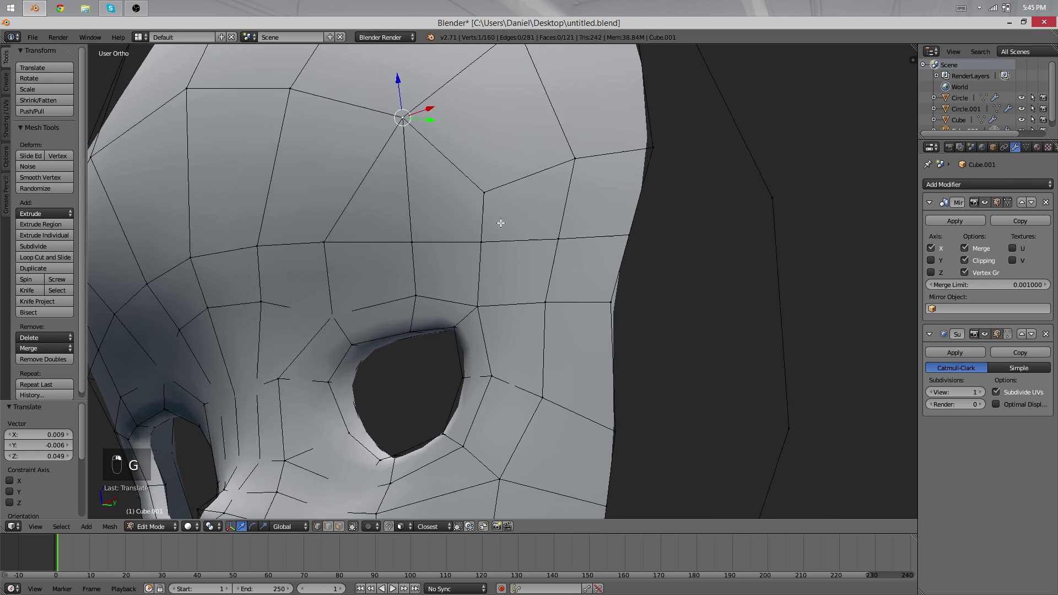
Adjust individual vertices on the brow and lower forehead to space the edge loops evenly.
scroll(501, 222, "down", 4)
middle_click_drag(501, 222, 540, 290)
middle_click_drag(520, 246, 549, 243)
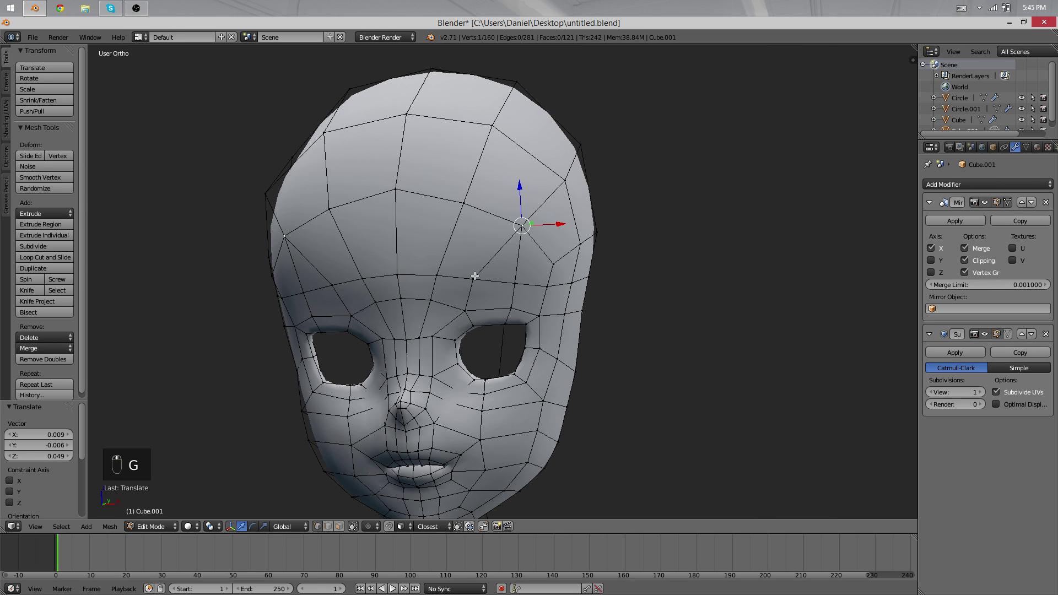
right_click(473, 278)
key("g")
right_click(454, 308)
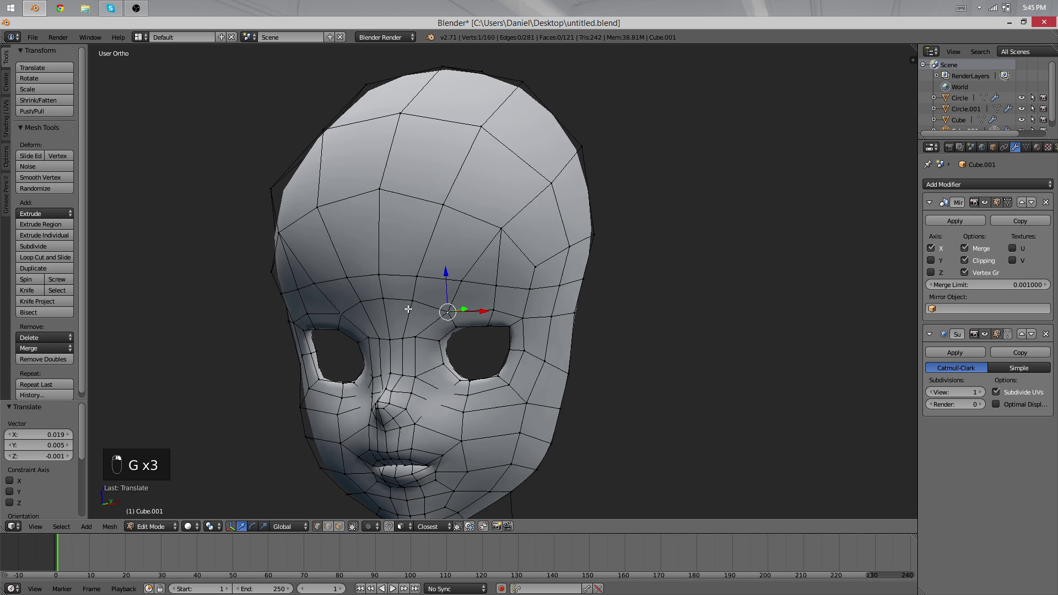
mouse_move(455, 308)
middle_mouse_down()
mouse_move(355, 292)
mouse_move(438, 315)
middle_mouse_up()
left_click(348, 283)
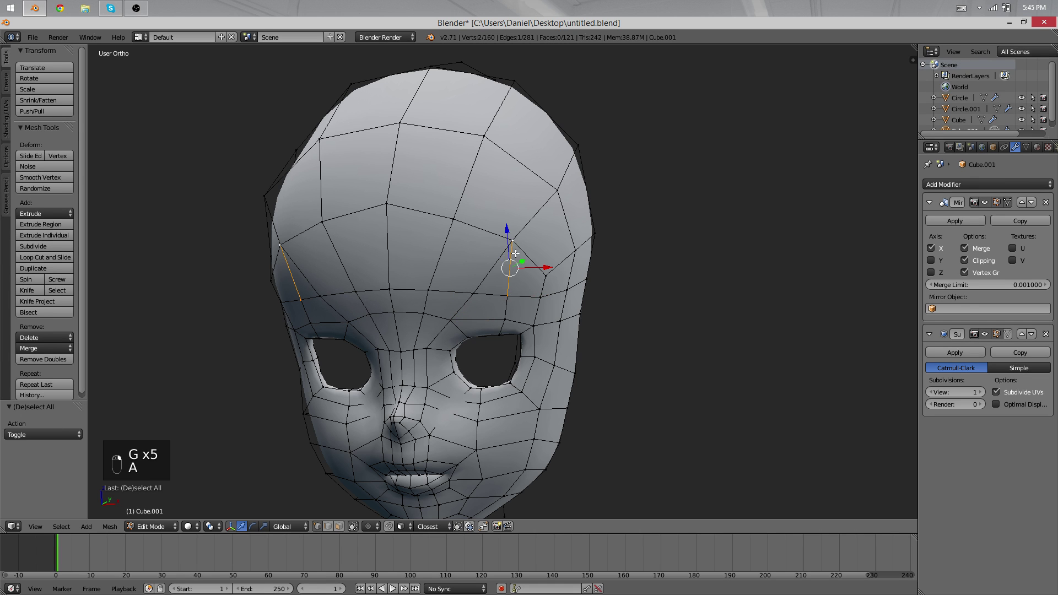
Delete the selected edge above the outer part of the eye, opening a hole in the forehead.
key("x")
left_click(514, 264)
middle_click_drag(450, 315, 434, 298)
key("a")
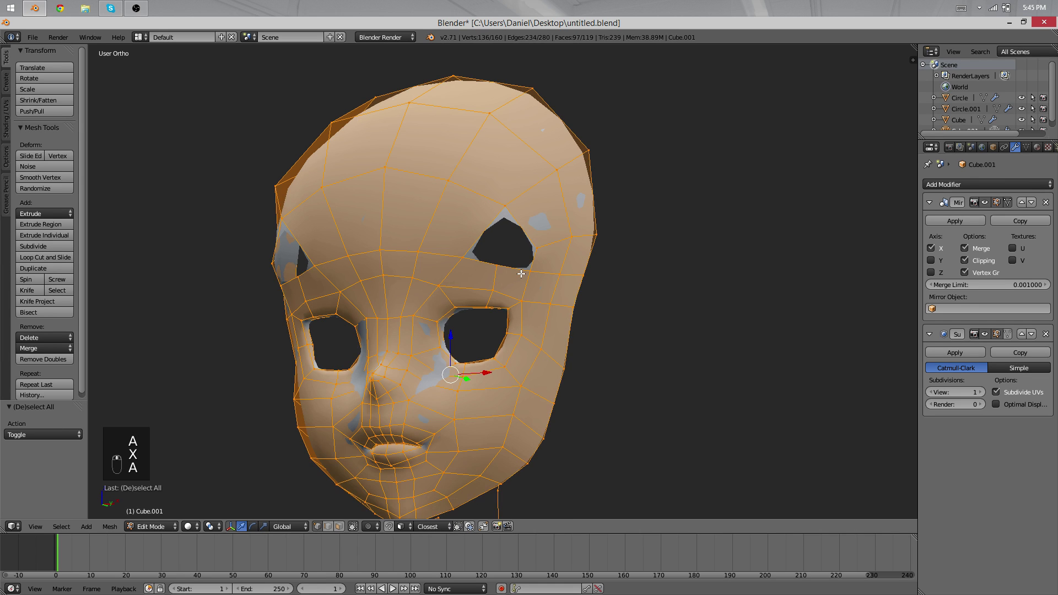
middle_click_drag(557, 241, 546, 240)
key("a")
middle_click_drag(492, 327, 559, 259)
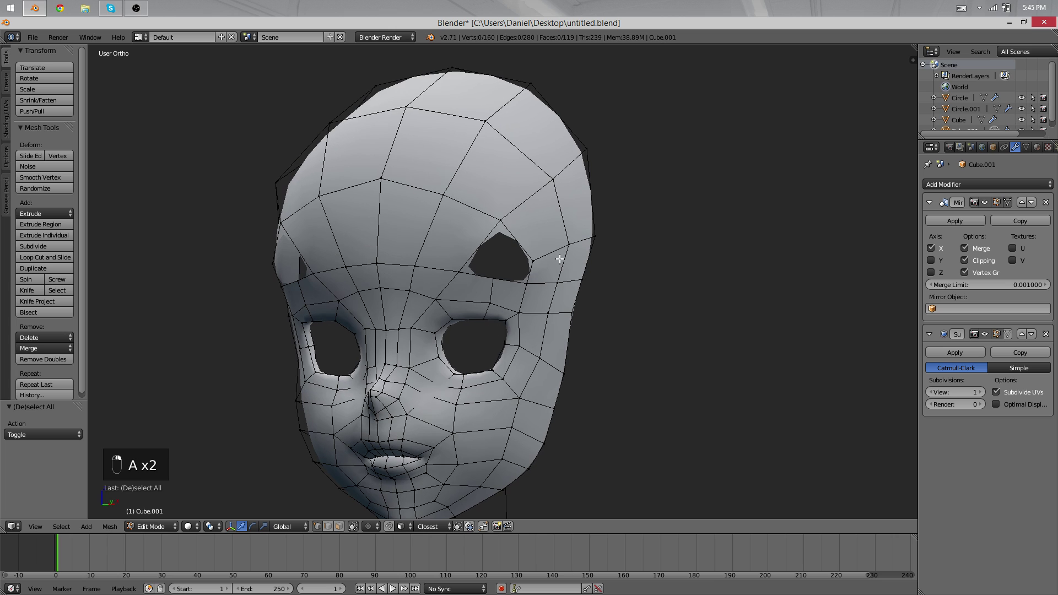
Slide the temple edges beside the forehead hole upward with a factor of about 0.249.
key("g")
key("g")
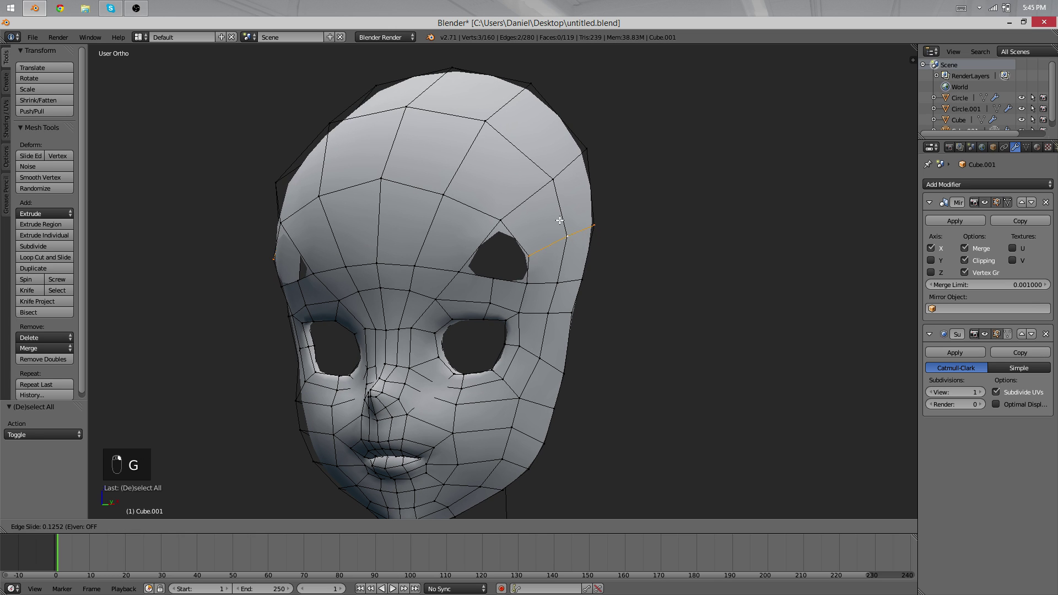
left_click(544, 237)
middle_click_drag(545, 247, 555, 247)
scroll(555, 246, "up", 1)
key("g")
scroll(568, 232, "down", 2)
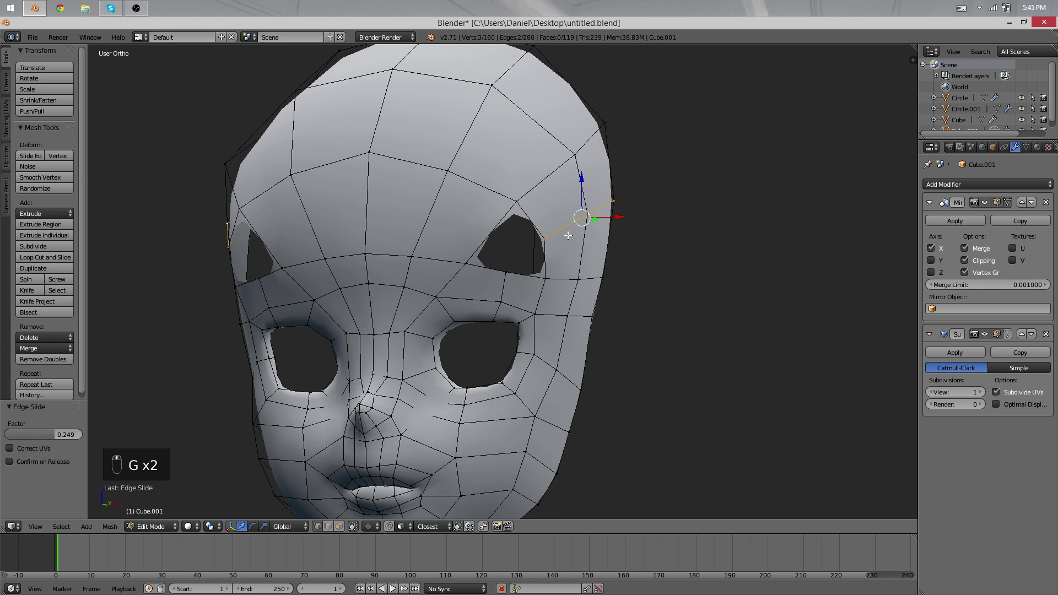
Reposition the vertices along the lower edge of the hole above the eye.
key("Tab")
scroll(602, 314, "down", 2)
key("Tab")
scroll(537, 293, "up", 4)
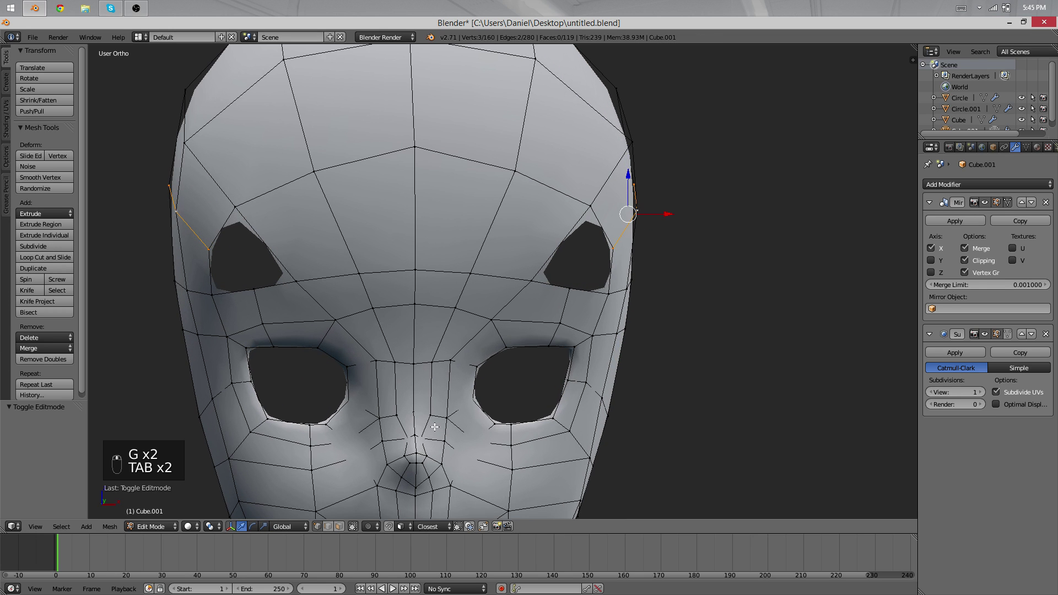
middle_click_drag(617, 360, 541, 171)
key("Tab")
key("Tab")
right_click(543, 281)
key("g")
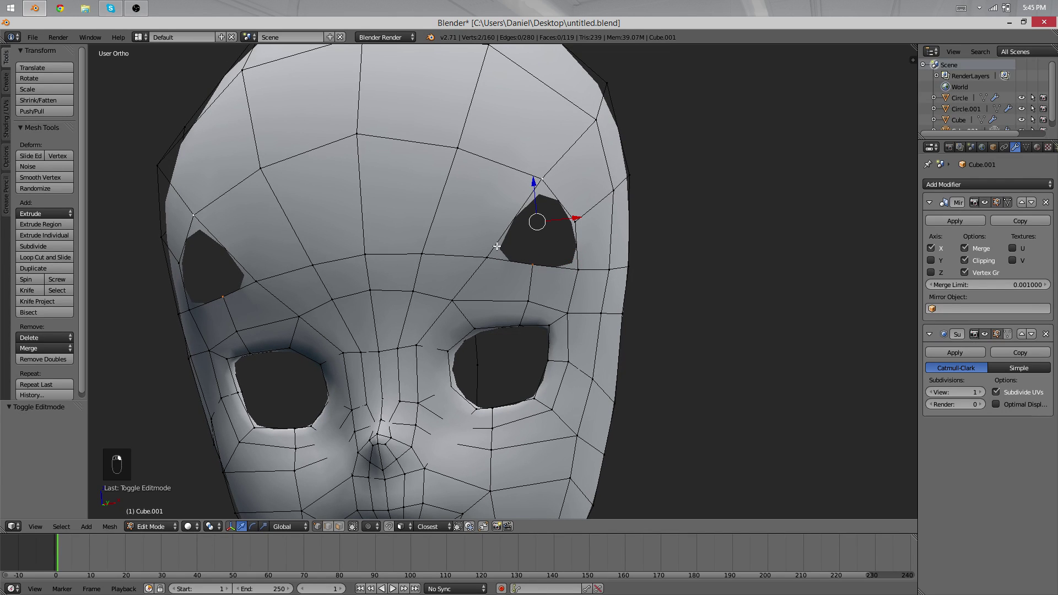
key("g")
left_click(472, 258)
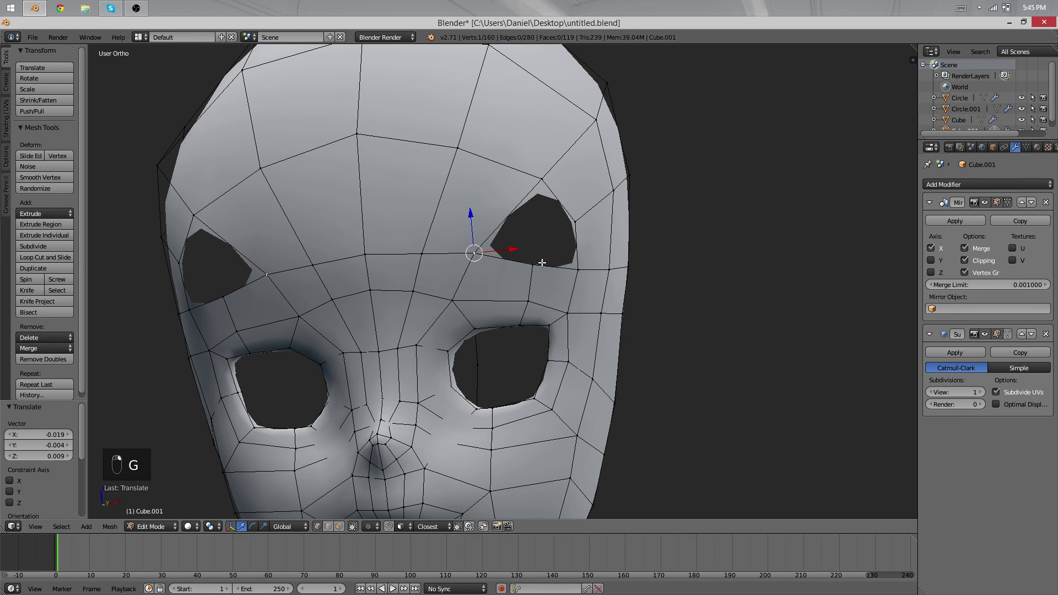
key("g")
Try to fill the inner part of the hole above the eye with a face.
right_click(474, 259, "shift")
key("f")
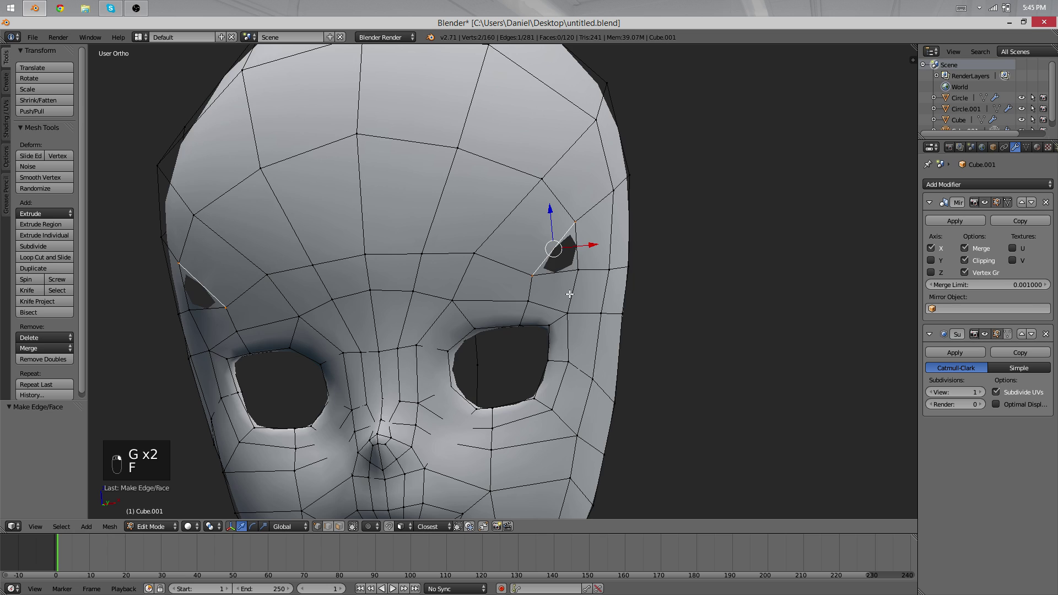
scroll(570, 294, "down", 4)
key("a")
middle_click_drag(569, 291, 555, 300)
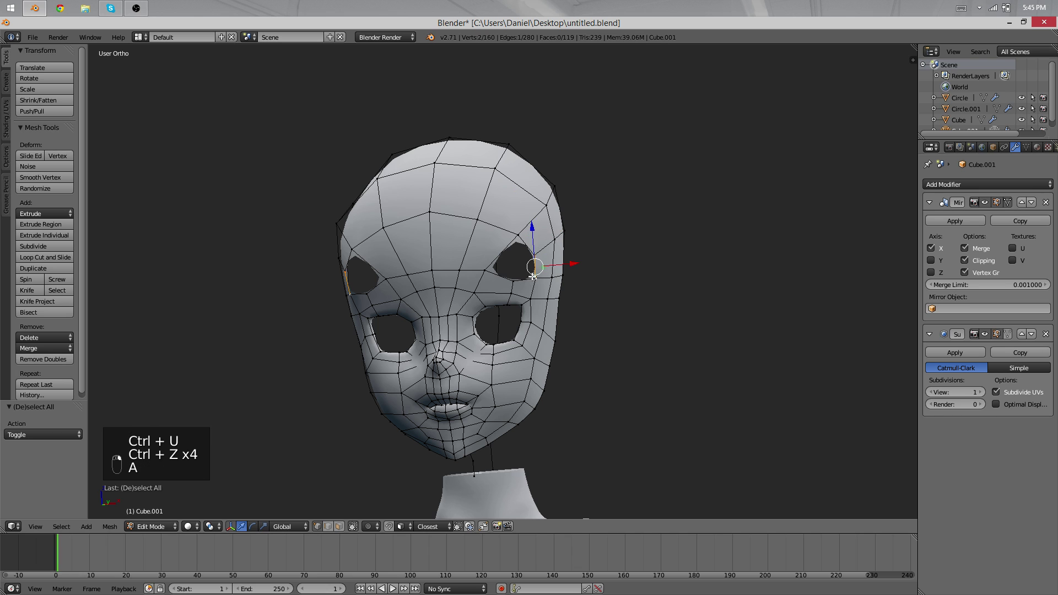
Fill the outer part of the hole above the eye with a face and adjust the adjoining temple vertex.
key("f")
scroll(553, 284, "down", 1)
middle_click_drag(552, 283, 490, 238)
scroll(502, 259, "up", 3)
key("a")
right_click(504, 251)
key("g")
left_click(519, 252)
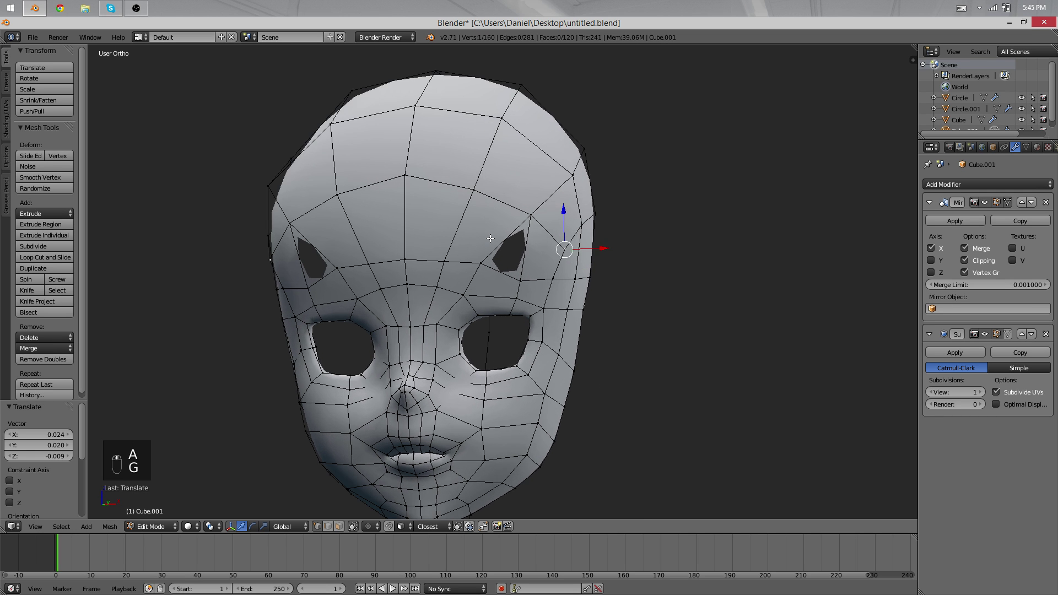
Add a loop cut across the forehead and move its end vertex up to the inner corner of the remaining hole.
key("ctrl+r")
left_click(506, 239)
right_click(507, 240)
right_click(510, 244)
key("g")
left_click(493, 231)
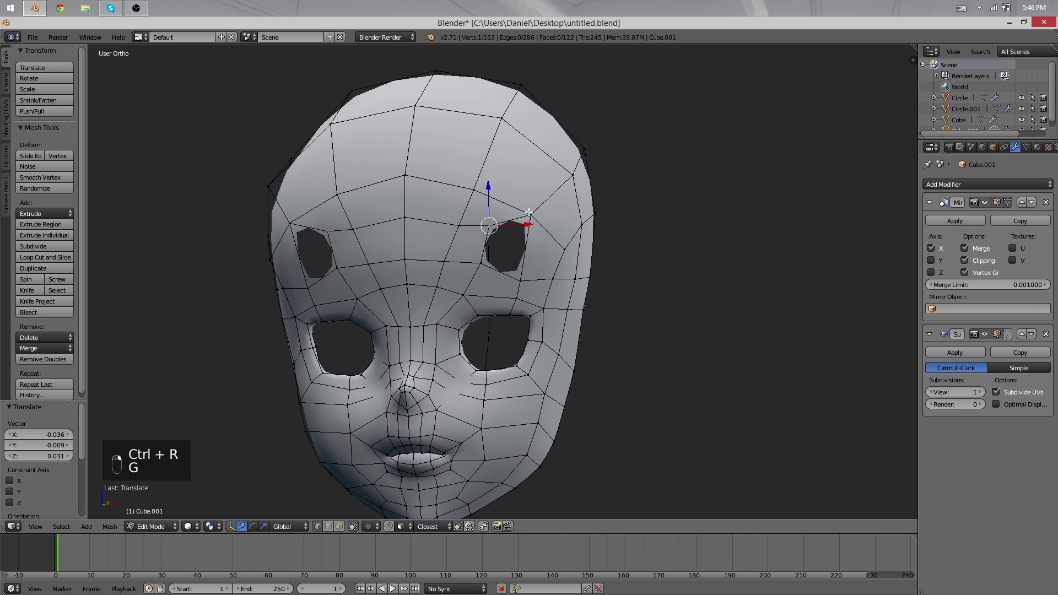
Fill the remaining hole above the eye with a face and clear the selection.
key("f")
middle_click_drag(499, 268, 432, 300)
key("a")
key("a")
key("a")
key("b")
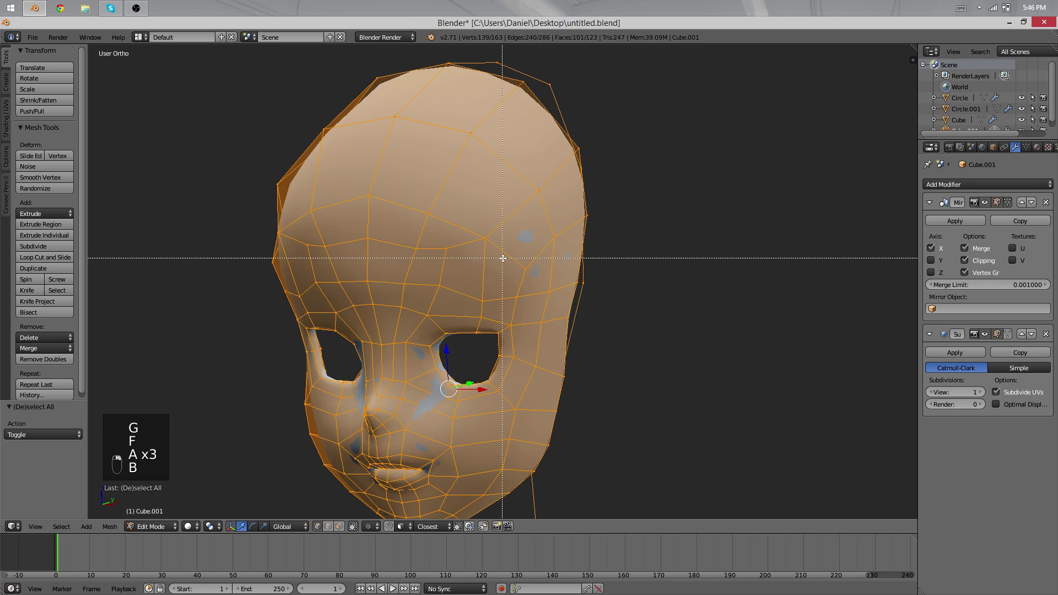
Select the edge across the middle of the upper forehead and slide it upward with a factor of about -0.230.
right_click(503, 258)
right_click(422, 217)
right_click(369, 195, "shift")
key("shift+f")
right_click(503, 281)
key("g")
key("g")
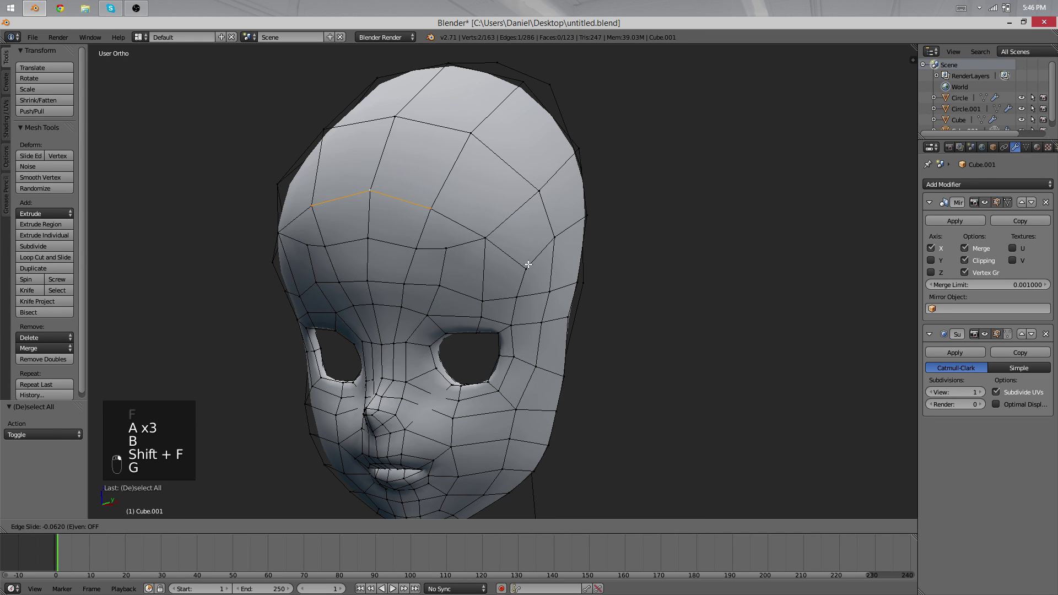
left_click(532, 256)
In the right side view, move and rotate the upper forehead edge to follow the head's profile.
key("KP_3")
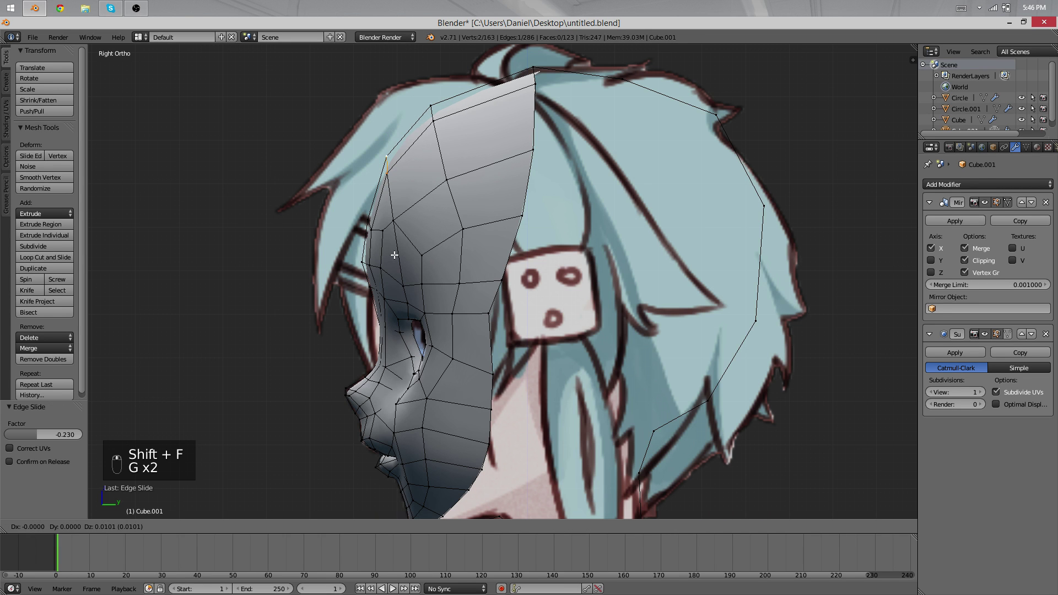
left_click(397, 253)
key("r")
left_click(487, 236)
key("Tab")
key("Tab")
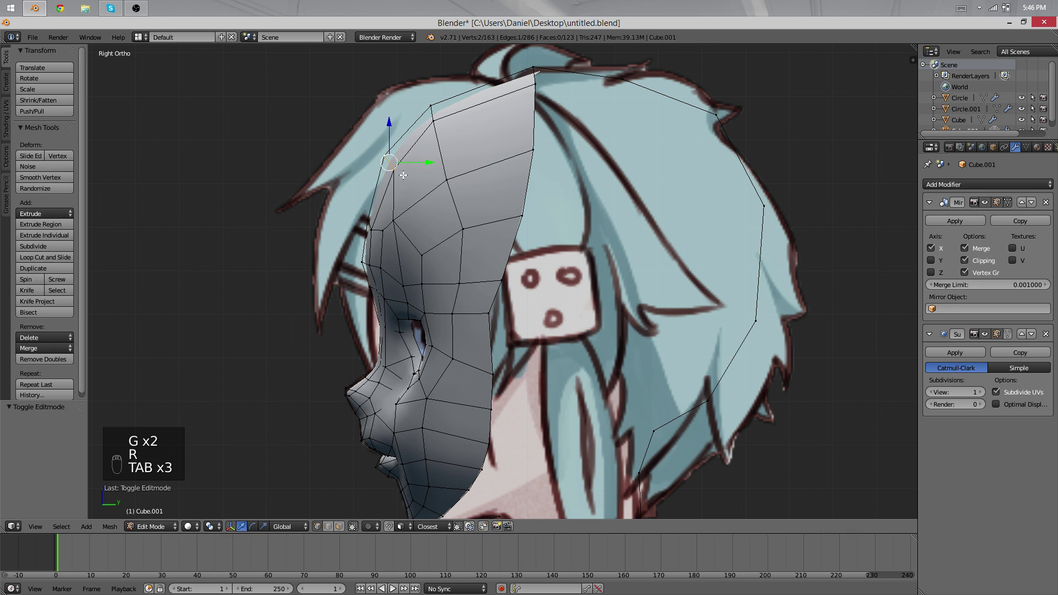
key("r")
key("Tab")
key("Tab")
Move the upper forehead's profile vertex forward and up to round the head's outline.
key("Tab")
key("g")
left_click(388, 156)
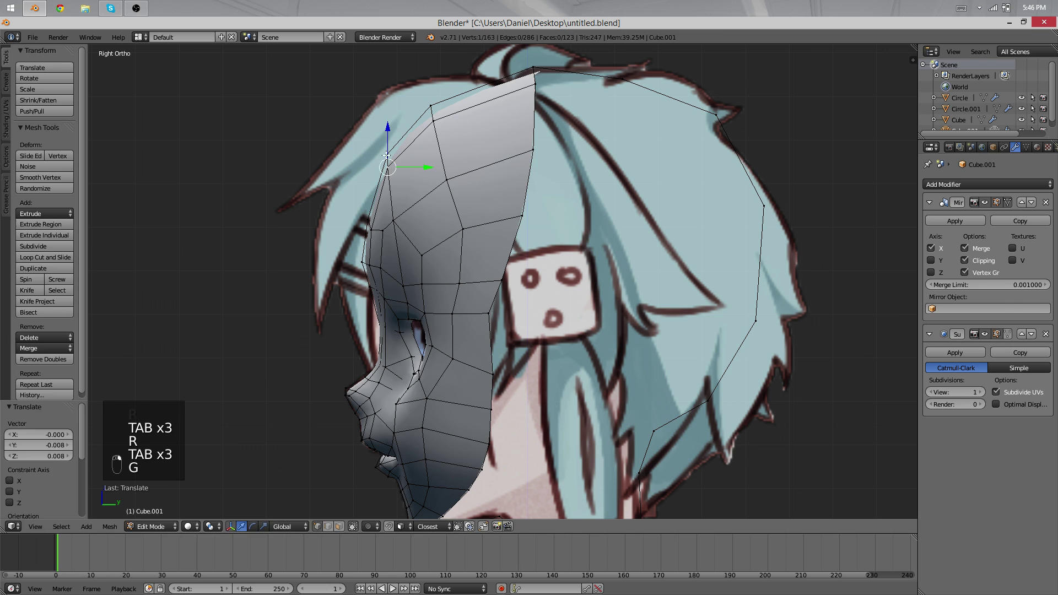
key("Tab")
key("Tab")
key("g")
left_click(386, 146)
key("Tab")
middle_click_drag(506, 284, 600, 284)
key("Tab")
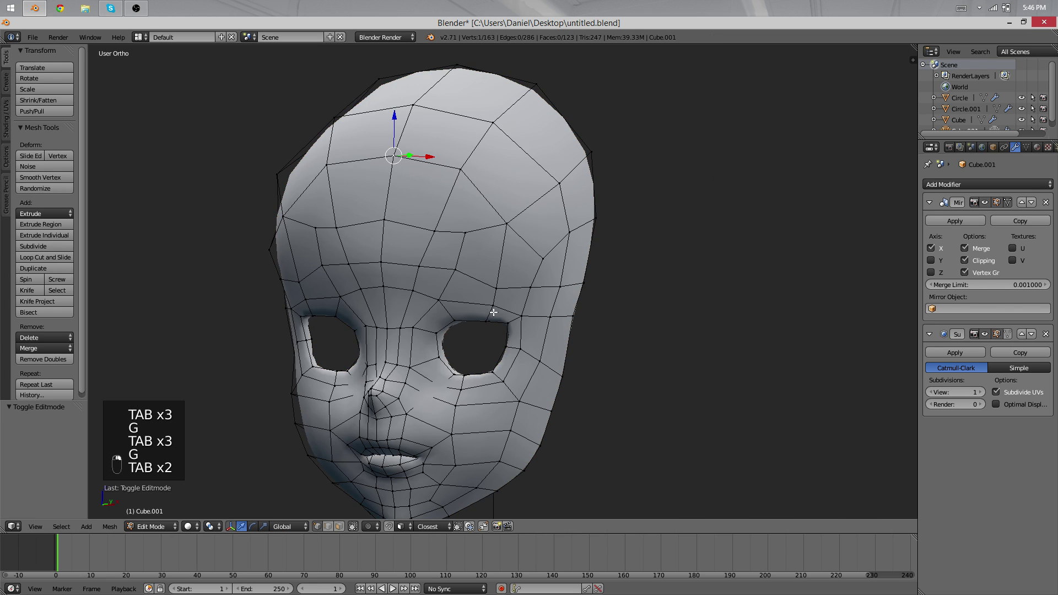
Smooth the centre forehead vertices with Smooth Vertex and reposition the neighbouring vertices.
middle_click_drag(493, 313, 510, 277)
key("q")
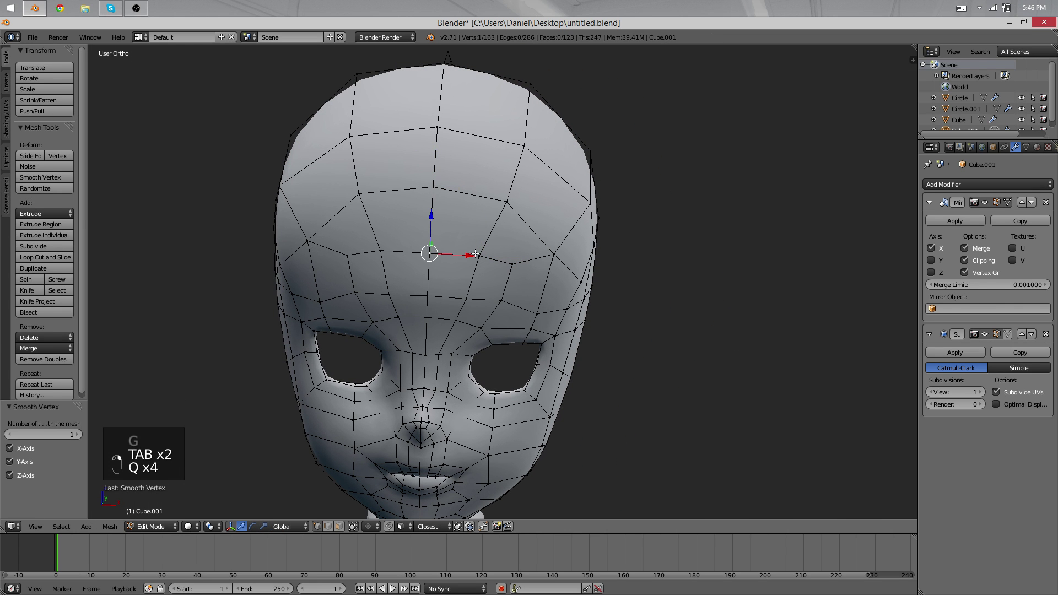
left_click(482, 243)
left_click(499, 271)
key("Tab")
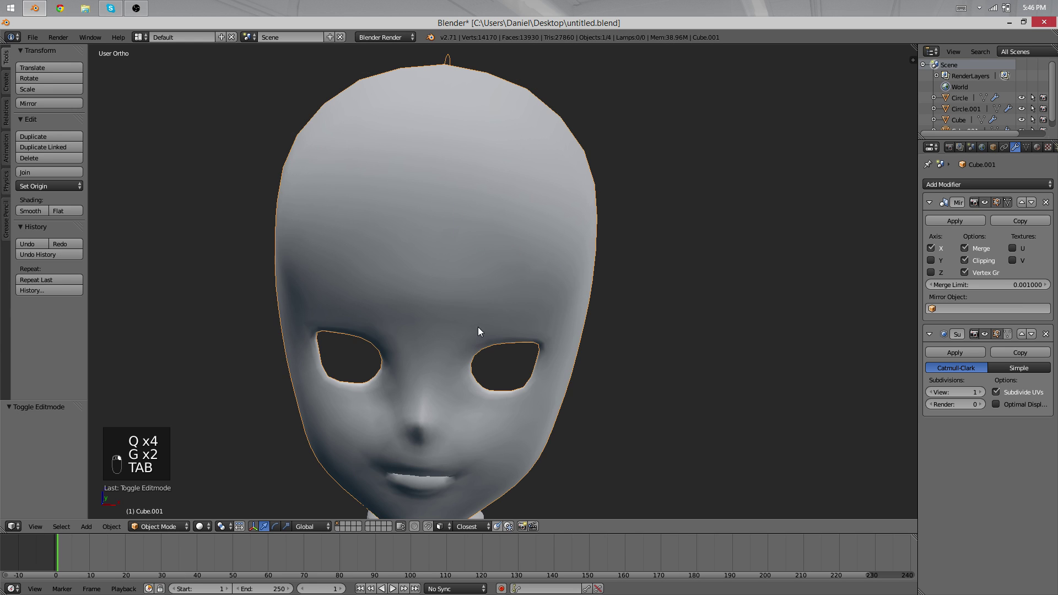
key("Tab")
In the side view, move the mid-forehead vertices about 0.011 forward along Y and adjust the one just behind them.
middle_click_drag(478, 327, 360, 207)
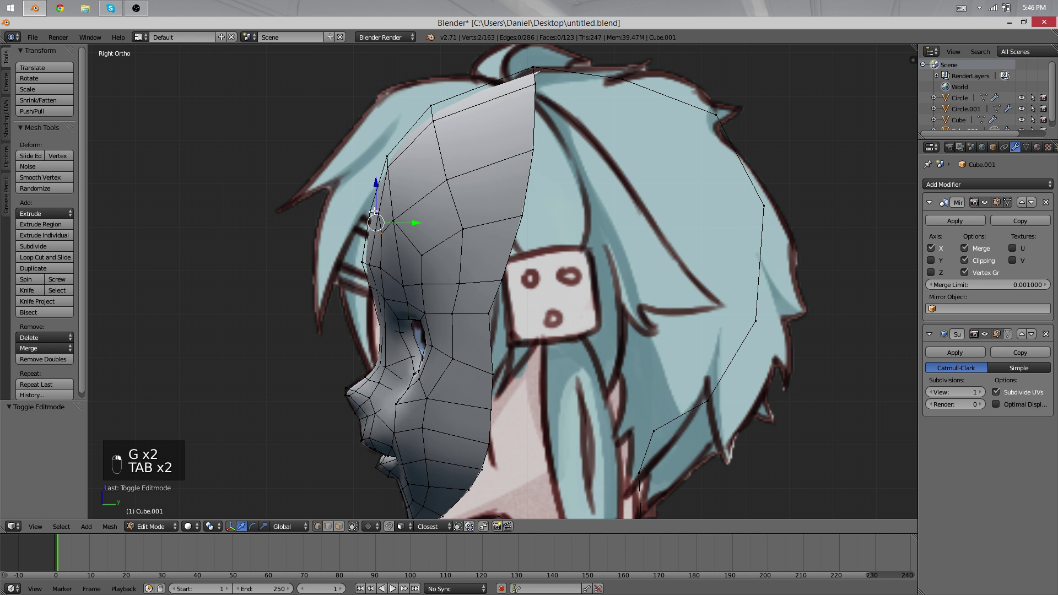
key("g")
left_click(370, 215)
right_click(377, 233)
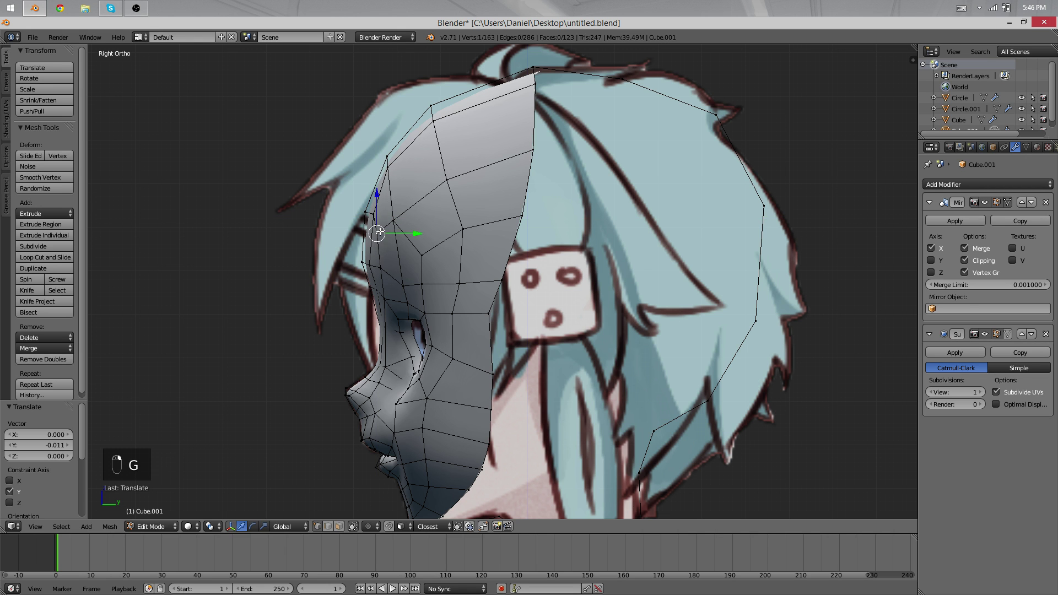
key("g")
left_click(376, 233)
key("Tab")
Examine the forehead's shape from several angles with and without its edit wireframe.
middle_click_drag(284, 265, 381, 303)
key("Tab")
middle_click_drag(507, 251, 523, 300)
key("Tab")
key("Tab")
left_click(494, 162)
key("Tab")
key("Tab")
scroll(579, 340, "up", 4)
Box-select the vertices above the outer eye and smooth them.
middle_click_drag(578, 340, 492, 280)
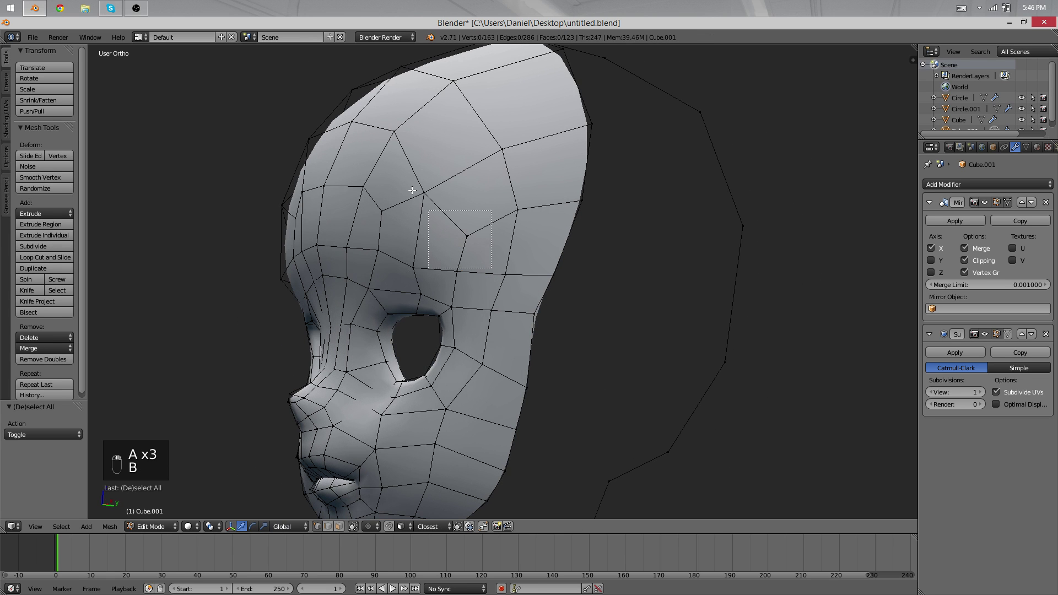
left_click_drag(475, 278, 364, 201)
key("q")
Inspect the smoothed temple area and the whole face for unevenness in the shading.
key("Tab")
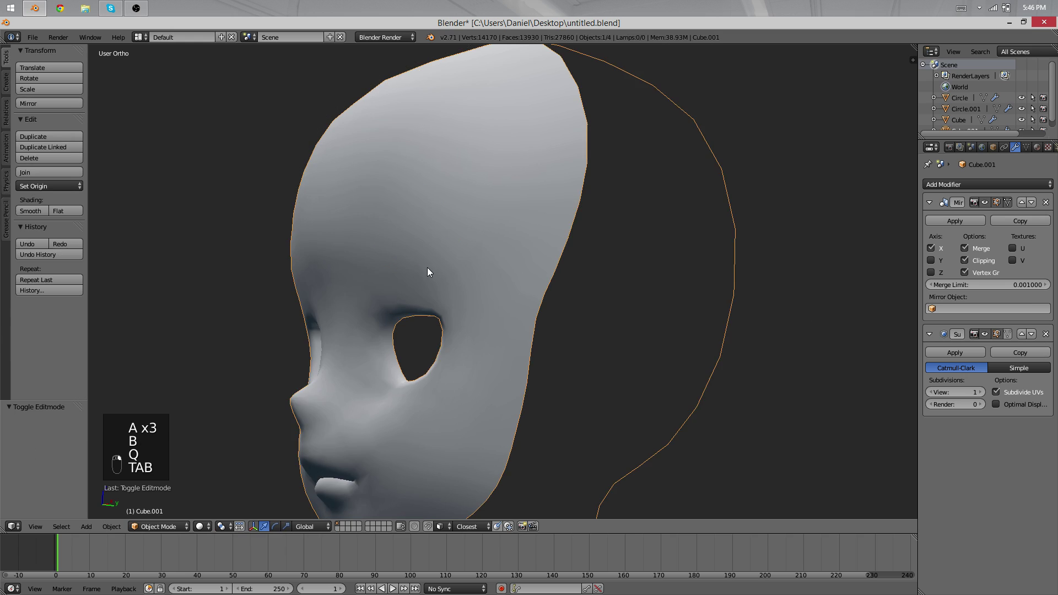
middle_click_drag(430, 274, 467, 302)
key("Tab")
scroll(478, 298, "up", 6)
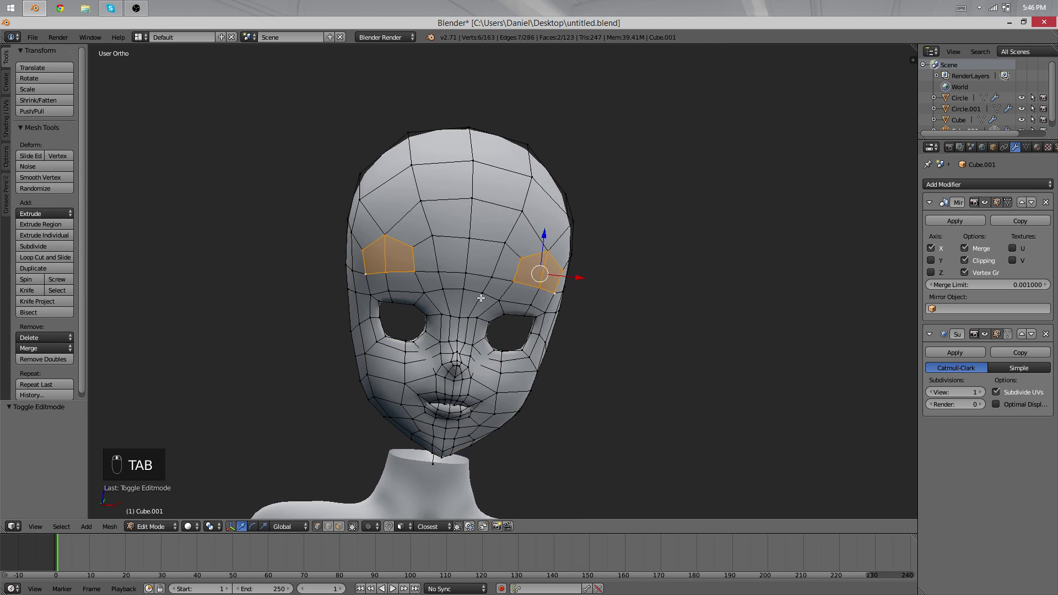
key("Tab")
scroll(496, 306, "down", 4)
scroll(499, 296, "up", 1)
key("Tab")
scroll(485, 303, "up", 5)
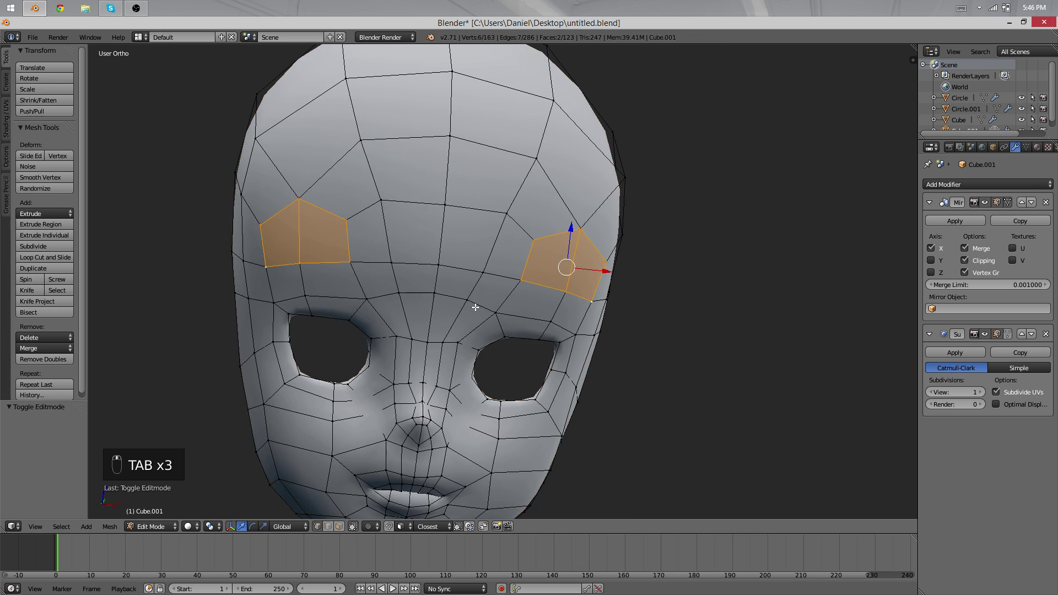
Select the edge at the centre of the brow and move it to reshape the dip above the nose.
right_click(383, 305, "shift")
middle_click_drag(384, 305, 540, 309)
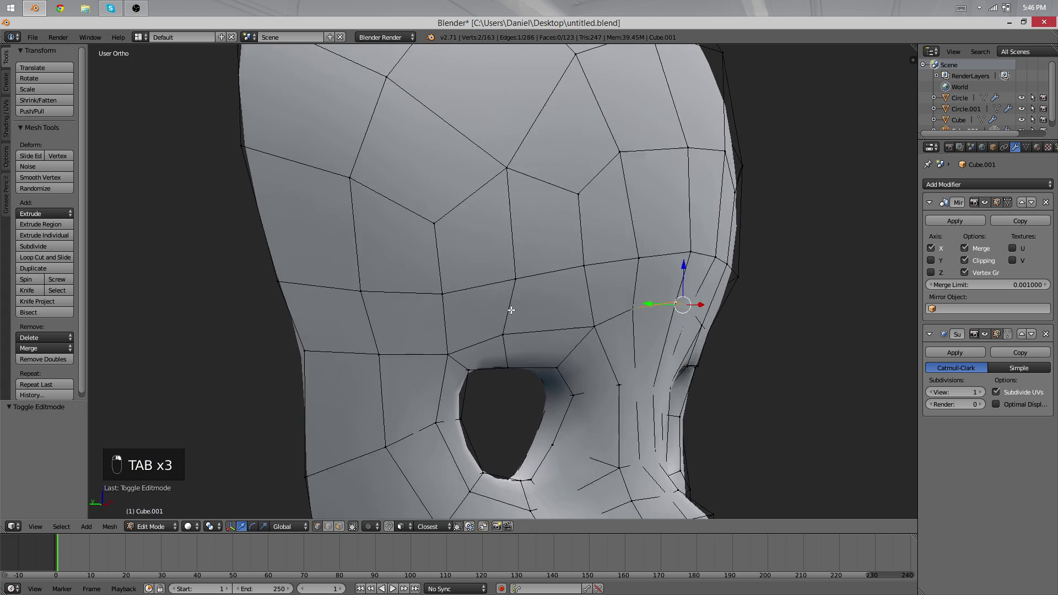
key("g")
left_click(701, 341)
key("Tab")
scroll(464, 307, "down", 3)
middle_click_drag(464, 308, 333, 292)
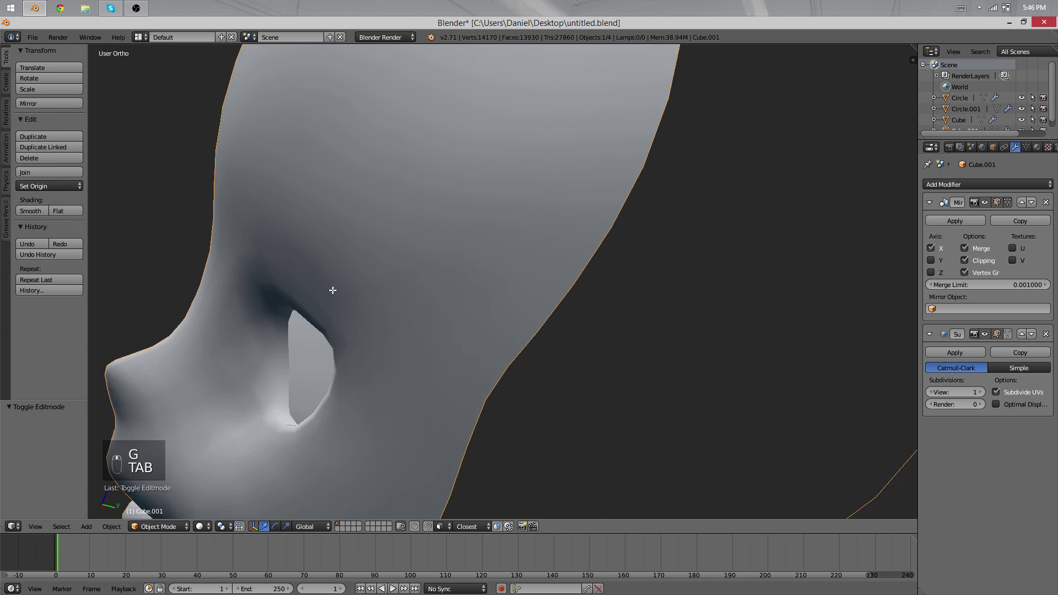
Lower the centre brow vertex between the eyes by about 0.024.
key("Tab")
key("Tab")
scroll(477, 265, "down", 5)
middle_click_drag(477, 266, 534, 319)
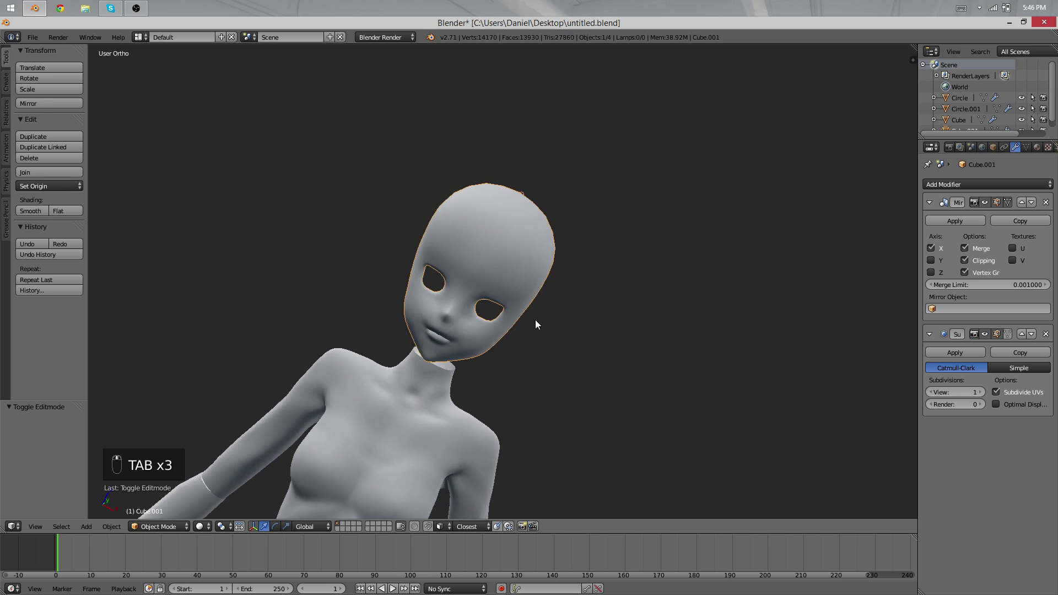
key("Tab")
scroll(535, 320, "up", 5)
key("g")
left_click(510, 281)
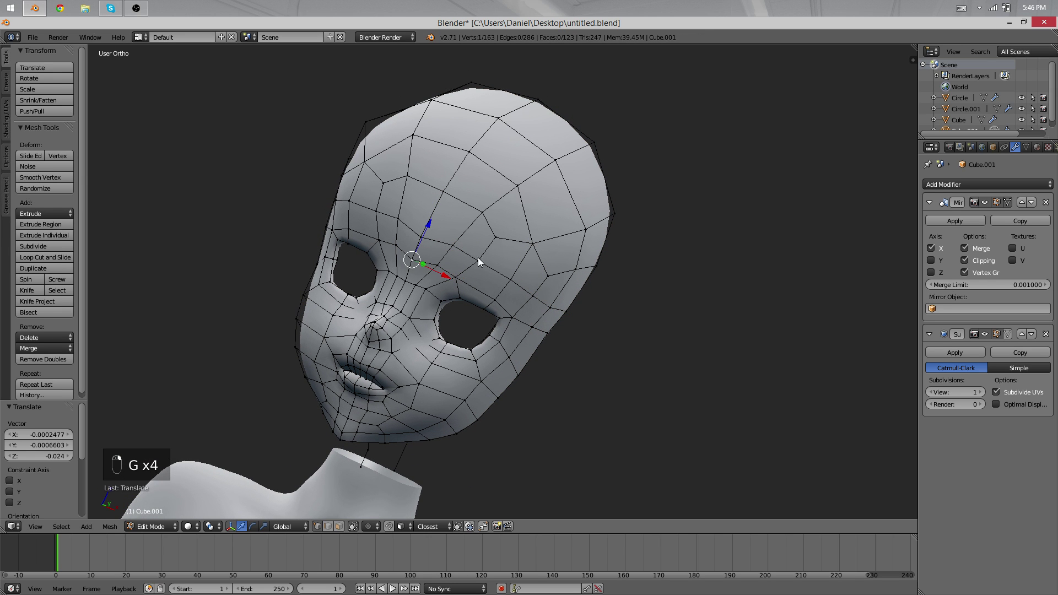
key("Tab")
key("Tab")
key("g")
Slide the vertex on the brow's centre line along its edge to even out the surface above the nose.
key("Tab")
middle_click_drag(461, 261, 554, 409)
key("Tab")
left_click(555, 408)
key("Tab")
middle_click_drag(587, 353, 627, 218)
key("Tab")
scroll(760, 227, "up", 7)
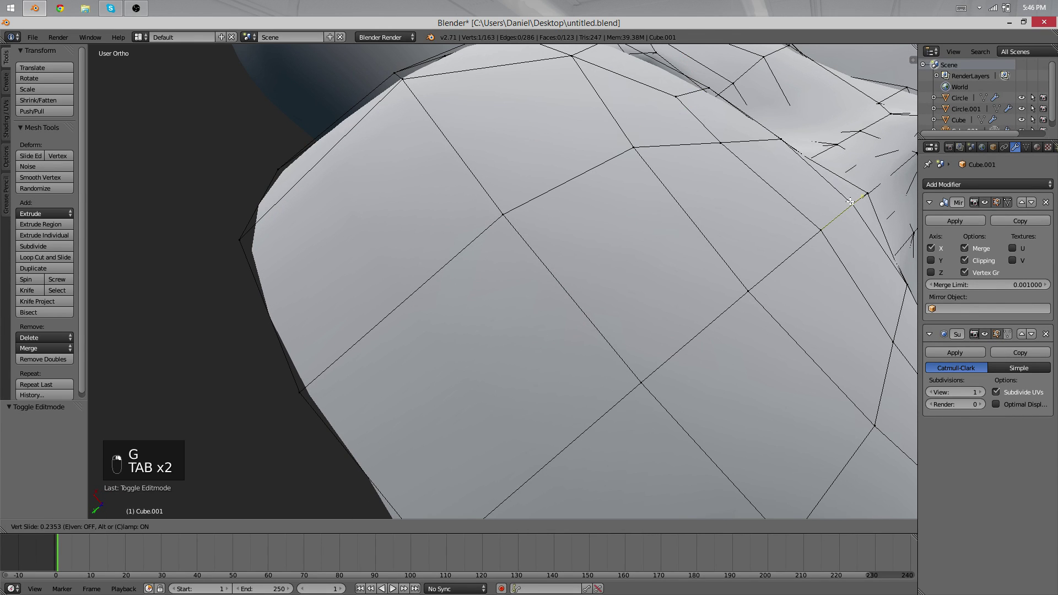
key("Tab")
middle_click_drag(634, 331, 611, 347)
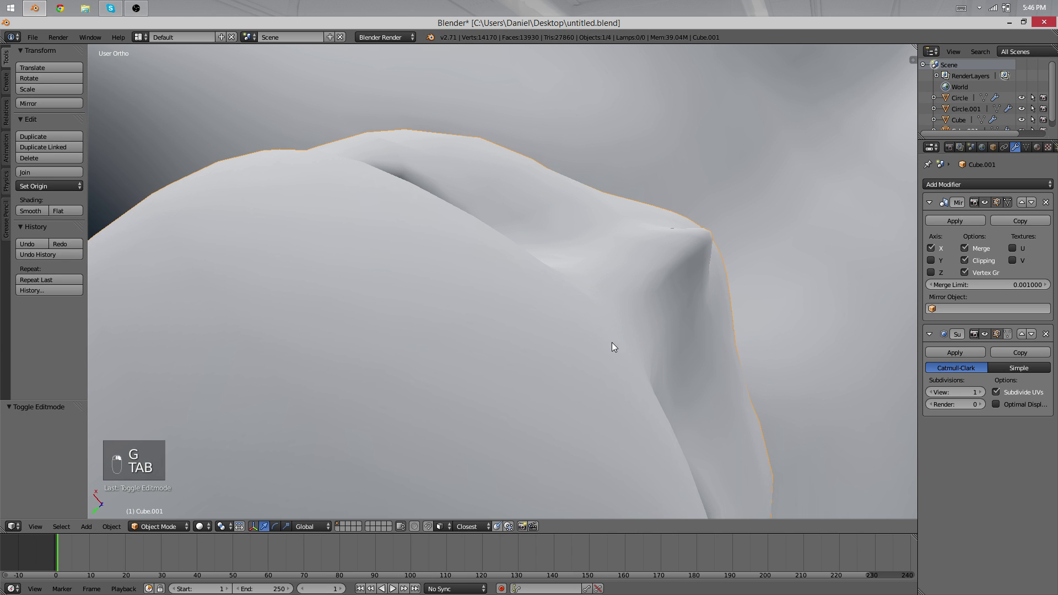
Nudge the vertices on the nose bridge near the tip to refine the nose's profile.
key("Tab")
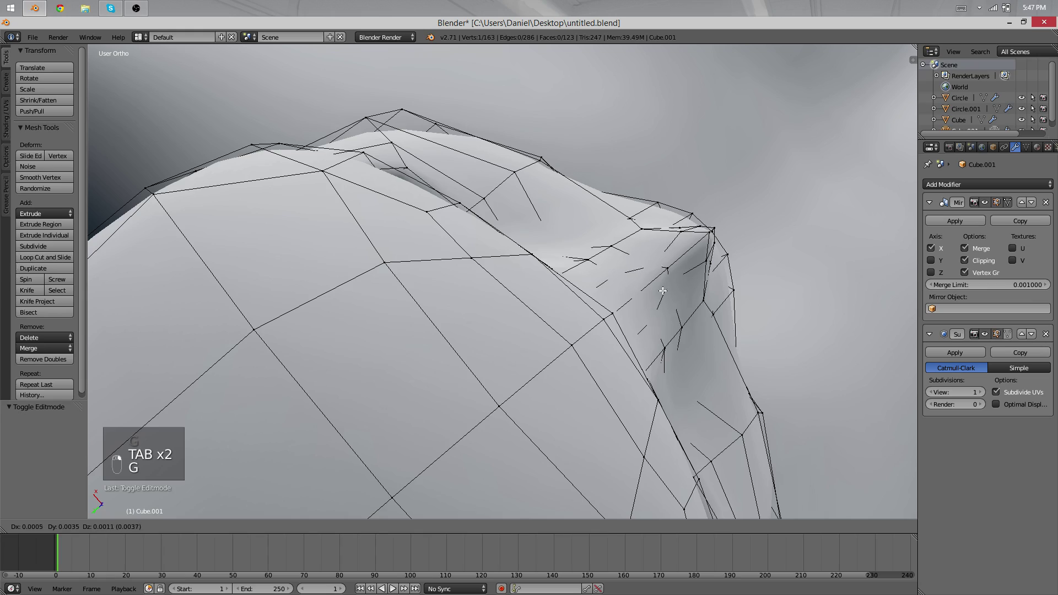
middle_click_drag(681, 321, 507, 295)
key("Tab")
key("Tab")
right_click_drag(496, 295, 488, 298)
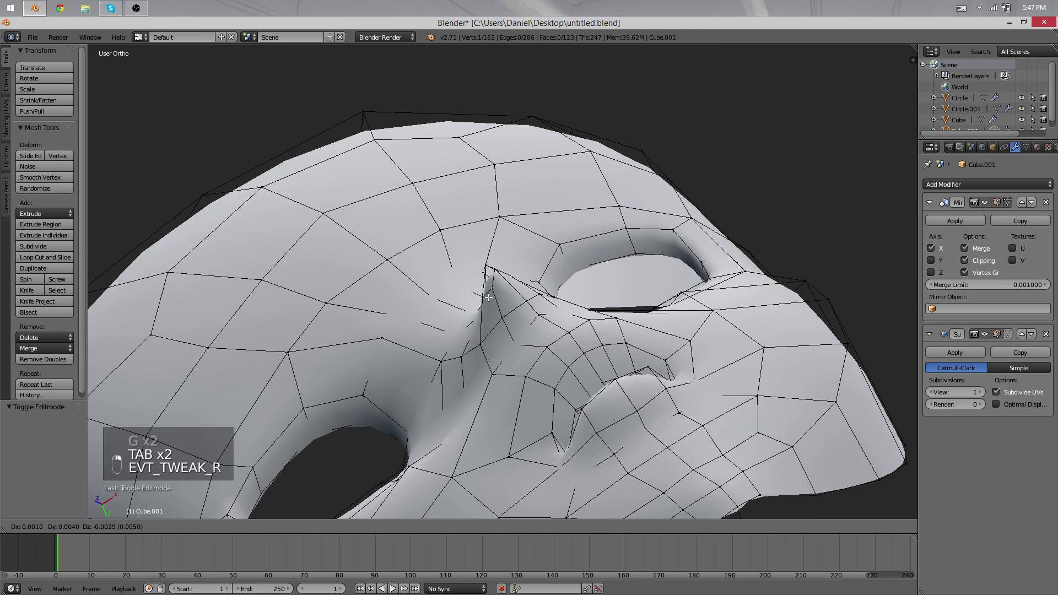
key("shift+g")
left_click(483, 302)
key("g")
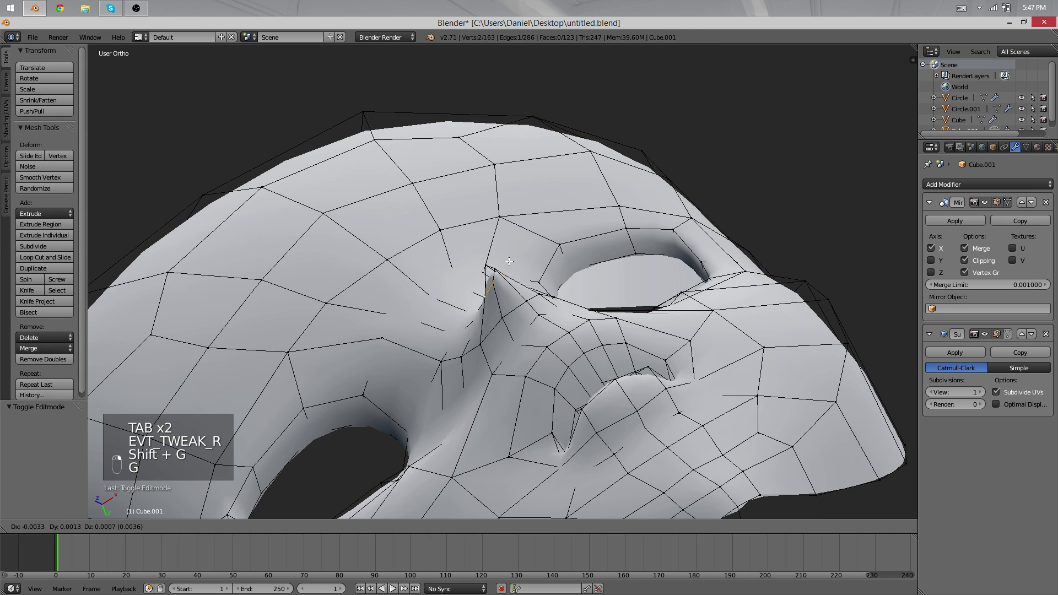
left_click(524, 276)
Examine the whole head from several angles and compare it with the front reference drawing.
key("Tab")
middle_click_drag(560, 279, 509, 343)
scroll(477, 266, "down", 7)
scroll(441, 334, "down", 3)
scroll(592, 287, "up", 4)
key("a")
middle_click_drag(629, 340, 671, 293)
scroll(505, 322, "down", 3)
scroll(461, 338, "up", 5)
key("KP_1")
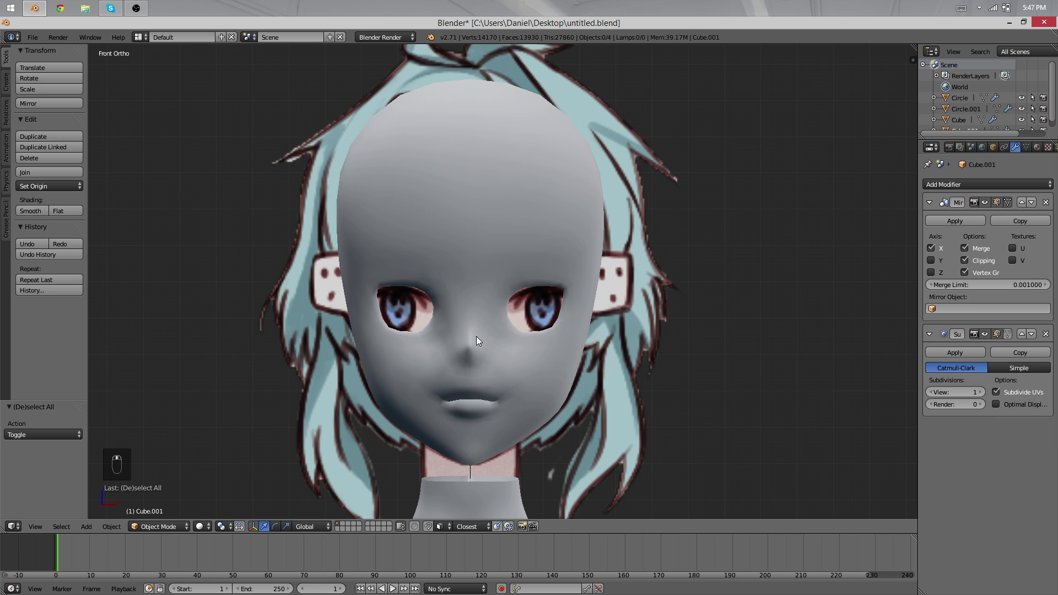
Examine the head and body against the reference drawings in the front and side views.
scroll(551, 325, "down", 4)
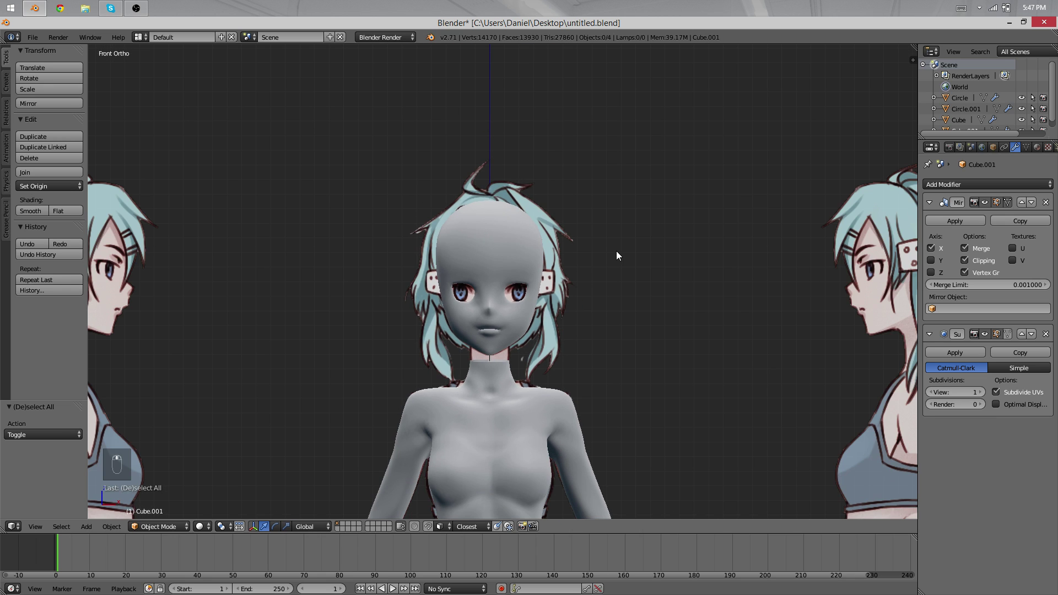
middle_click_drag(617, 259, 394, 249)
key("KP_3")
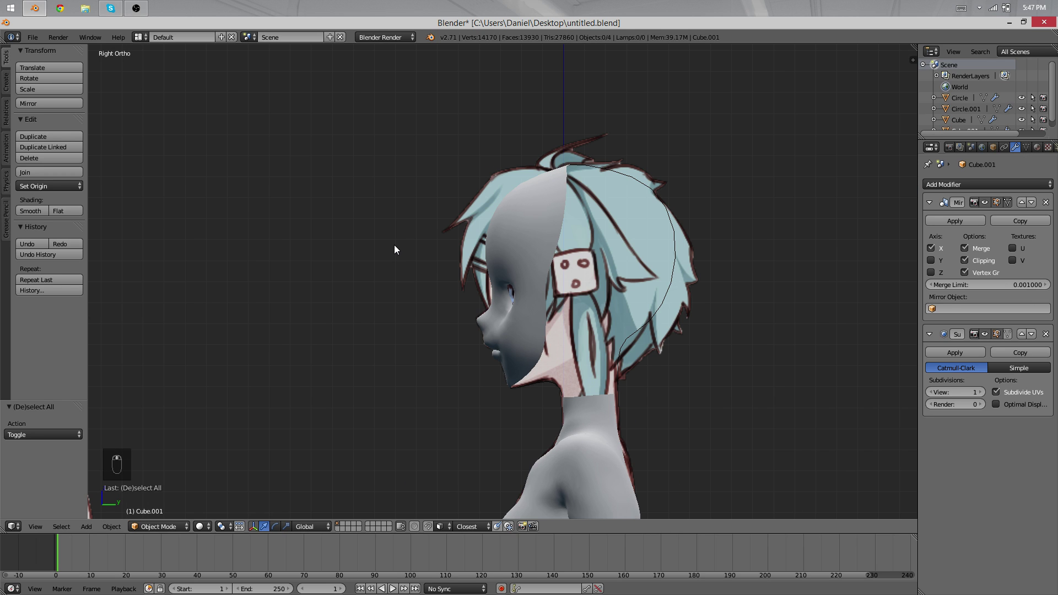
right_click(548, 289)
scroll(518, 359, "down", 2)
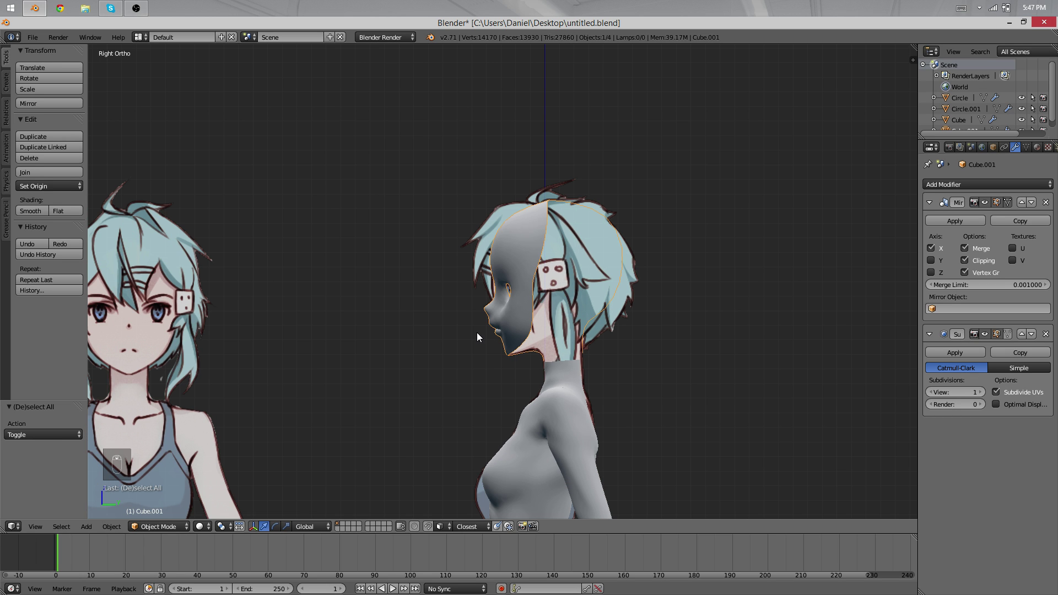
scroll(477, 335, "down", 1)
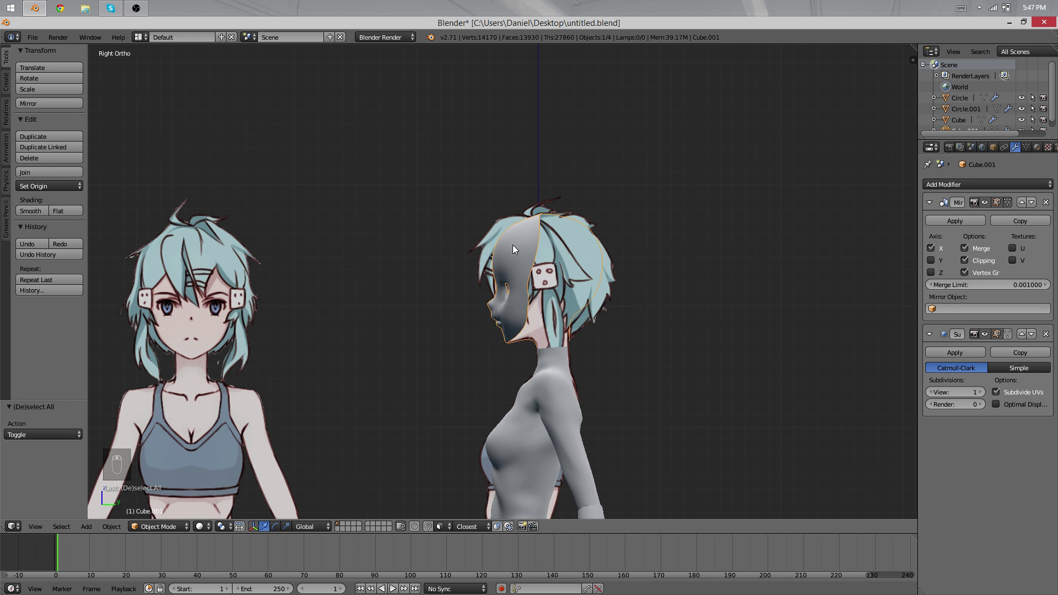
scroll(512, 245, "up", 3)
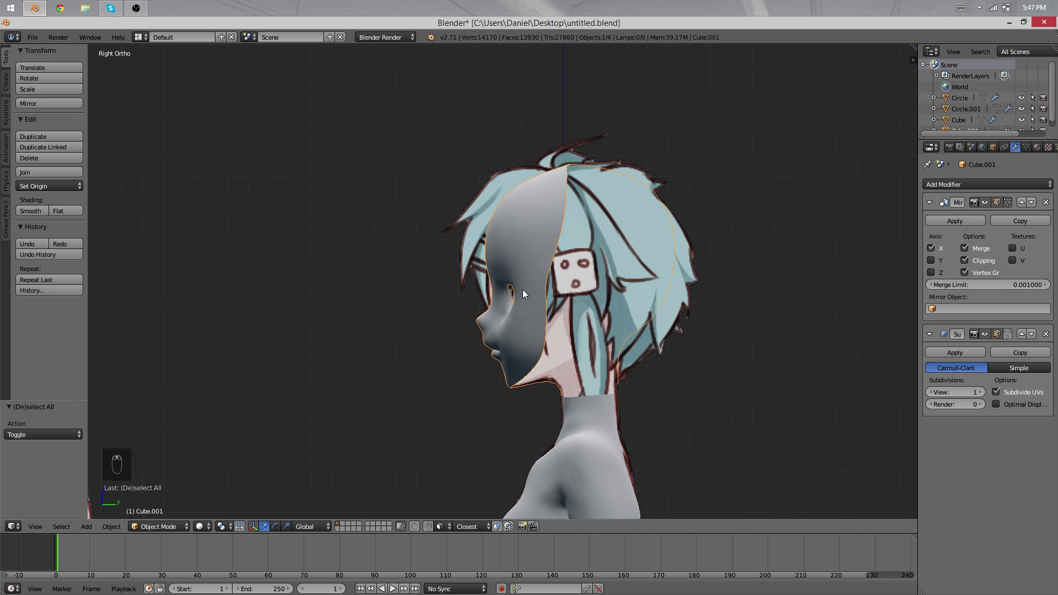
Lower the head mesh's vertex at the crown's rear edge by about 0.013.
middle_click_drag(257, 343, 375, 289)
key("a")
key("Tab")
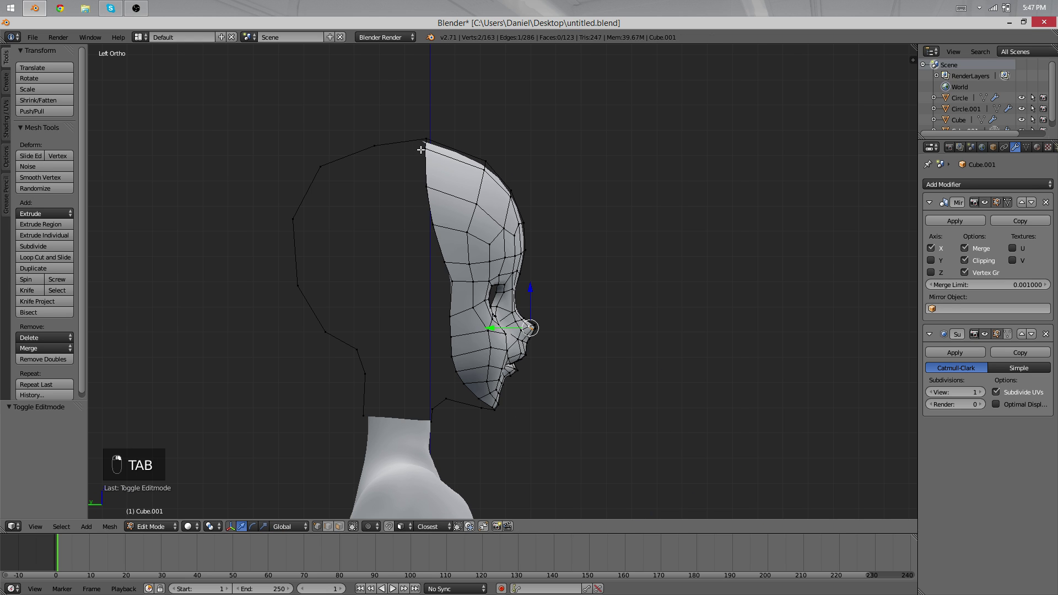
right_click(425, 143)
key("g")
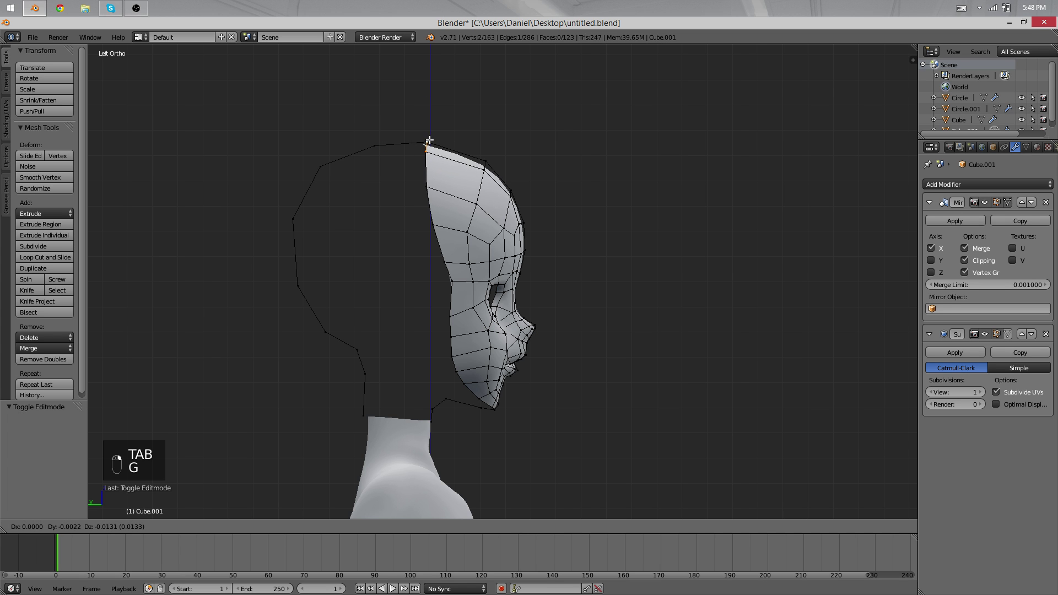
left_click(430, 140)
key("Tab")
Display the models as wireframes over the front reference drawing.
middle_click_drag(576, 270, 614, 286)
key("a")
key("a")
key("KP_3")
key("KP_1")
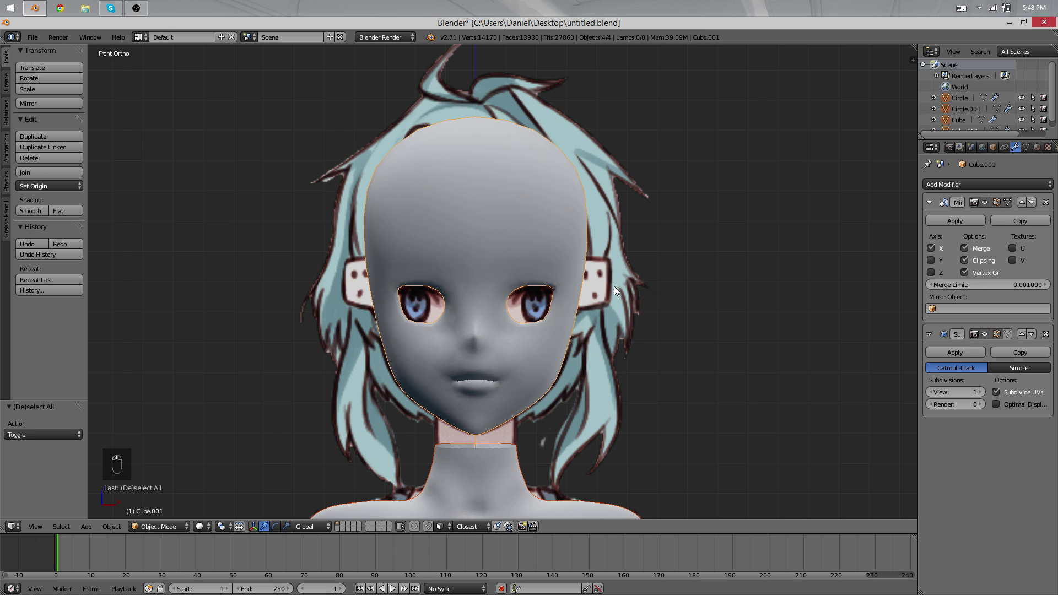
key("z")
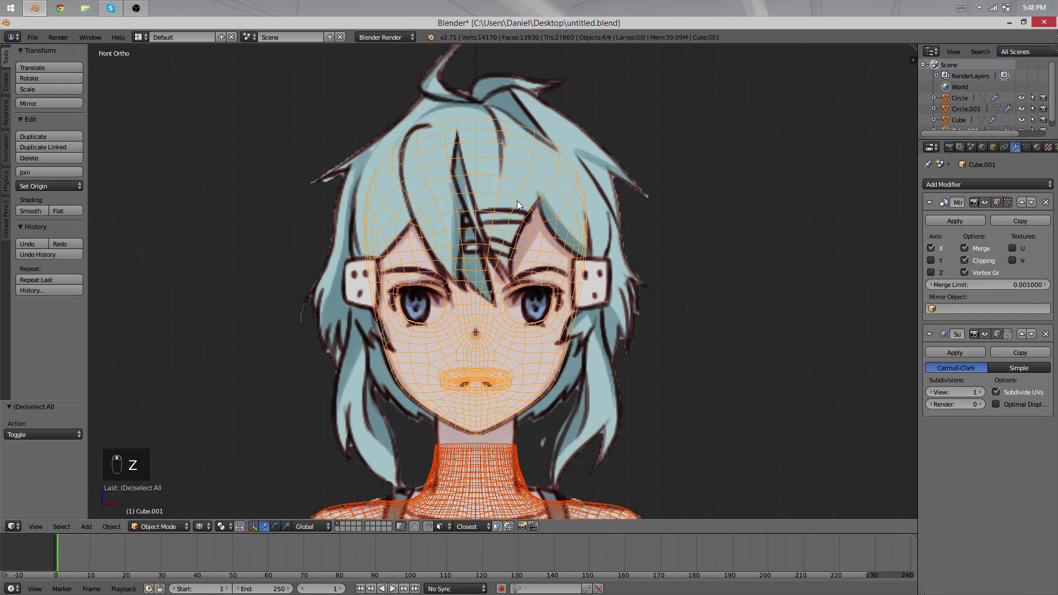
Compare the head's wireframe with the hair and face outlines of the front and side drawings.
scroll(496, 182, "up", 2)
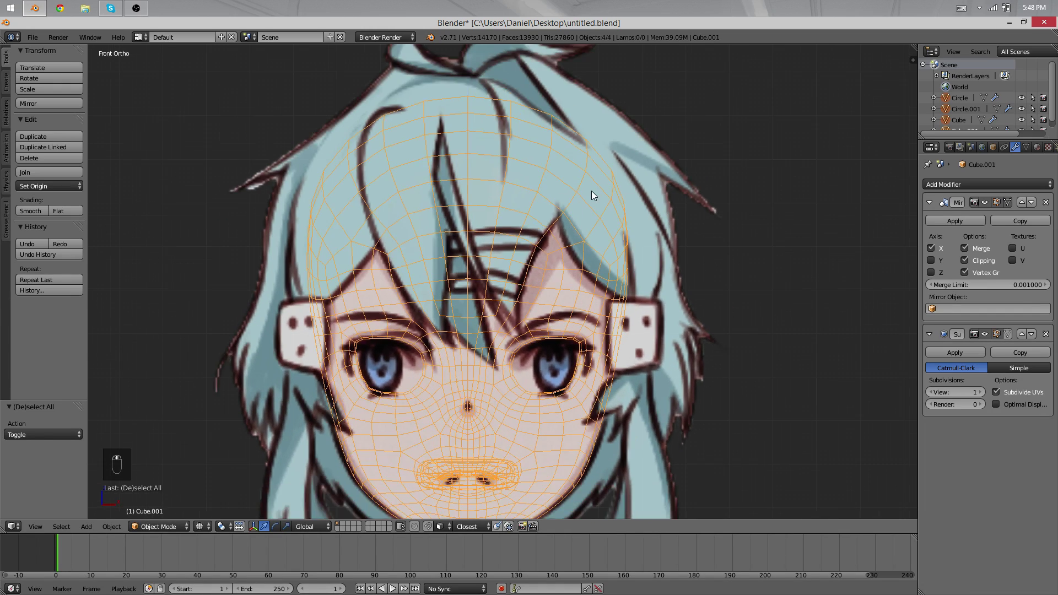
scroll(592, 195, "down", 3)
scroll(640, 272, "up", 2)
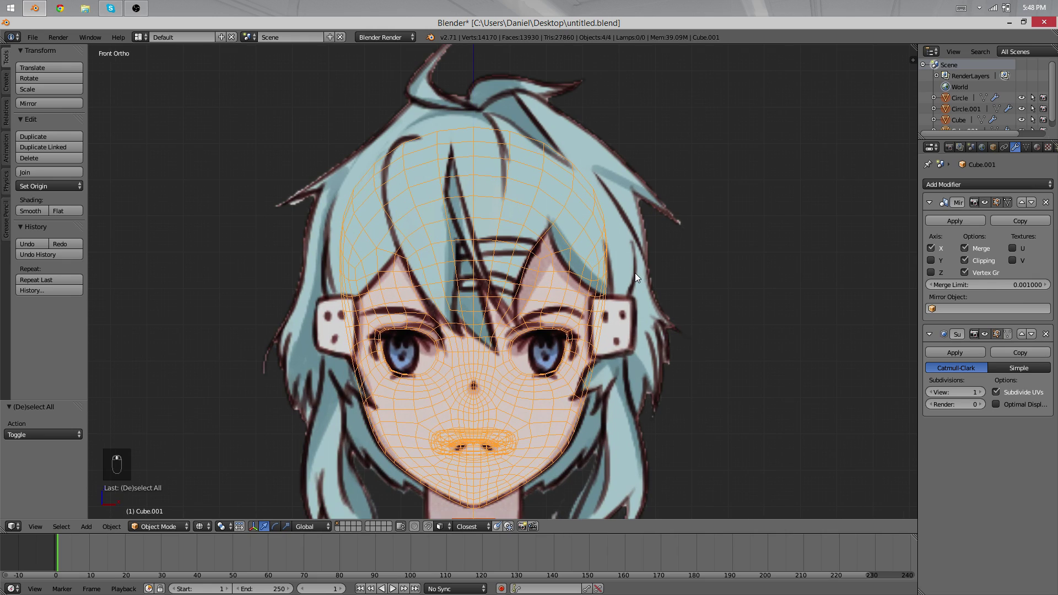
key("a")
middle_click_drag(634, 276, 586, 297)
middle_click_drag(686, 262, 507, 216)
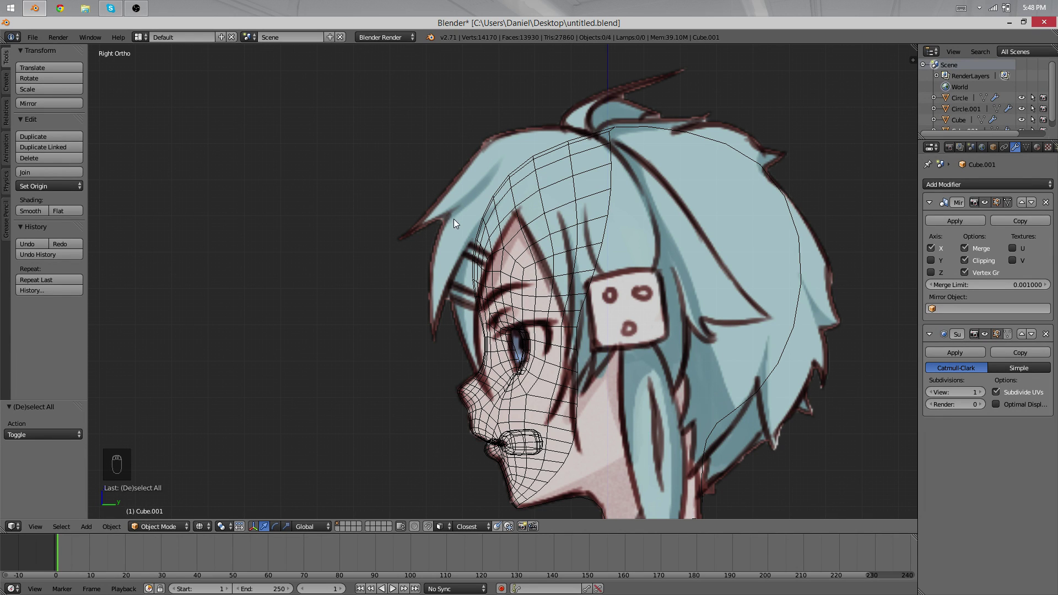
middle_click_drag(454, 220, 494, 312)
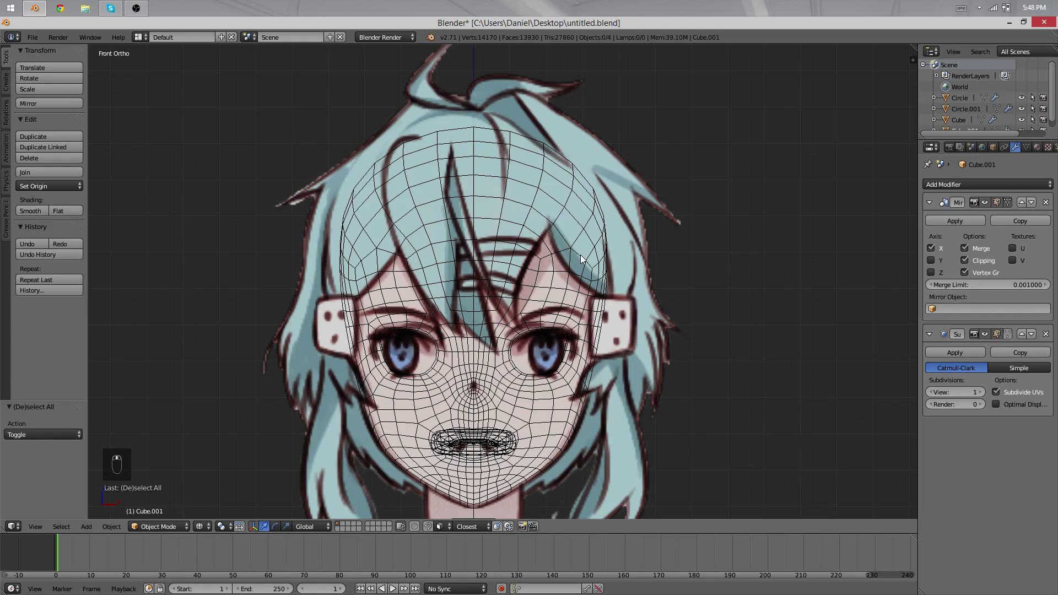
Collapse the expanded background image's settings and add a new Grease Pencil data block.
key("n")
scroll(858, 148, "down", 3)
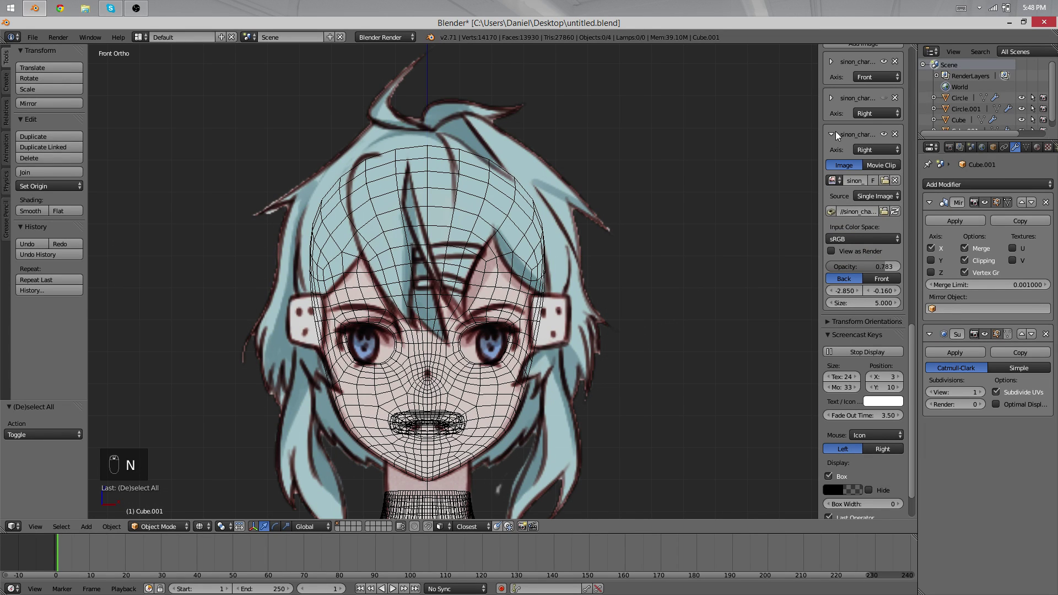
left_click(836, 132)
scroll(849, 133, "up", 12)
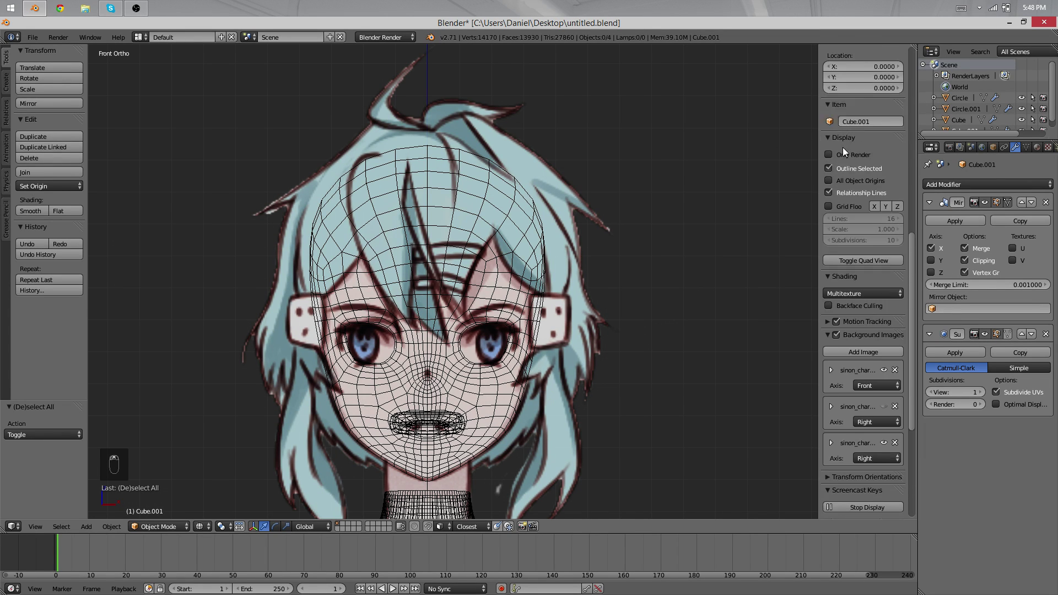
scroll(843, 147, "up", 14)
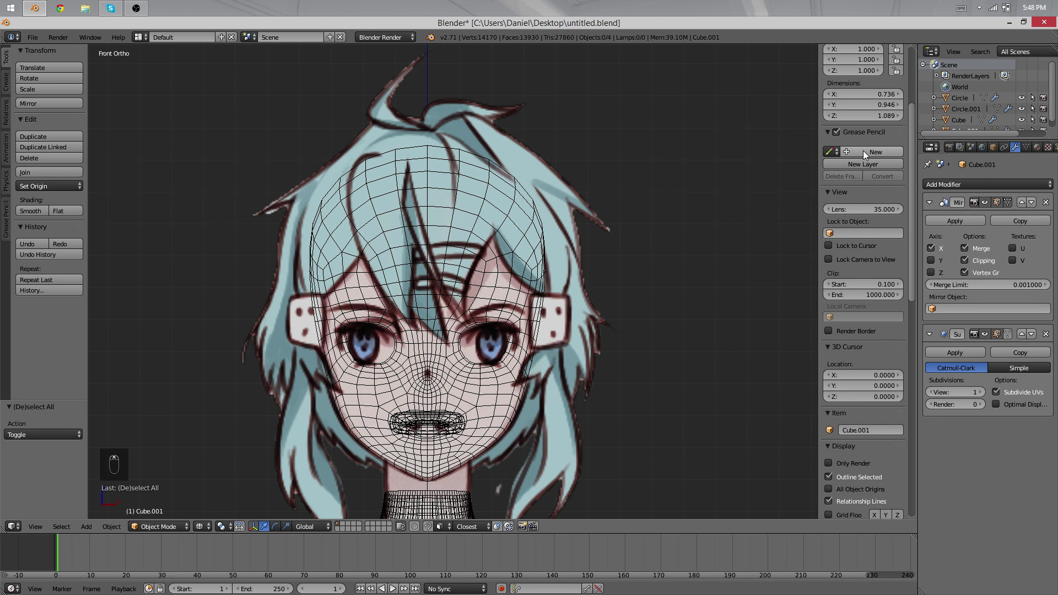
left_click(864, 151)
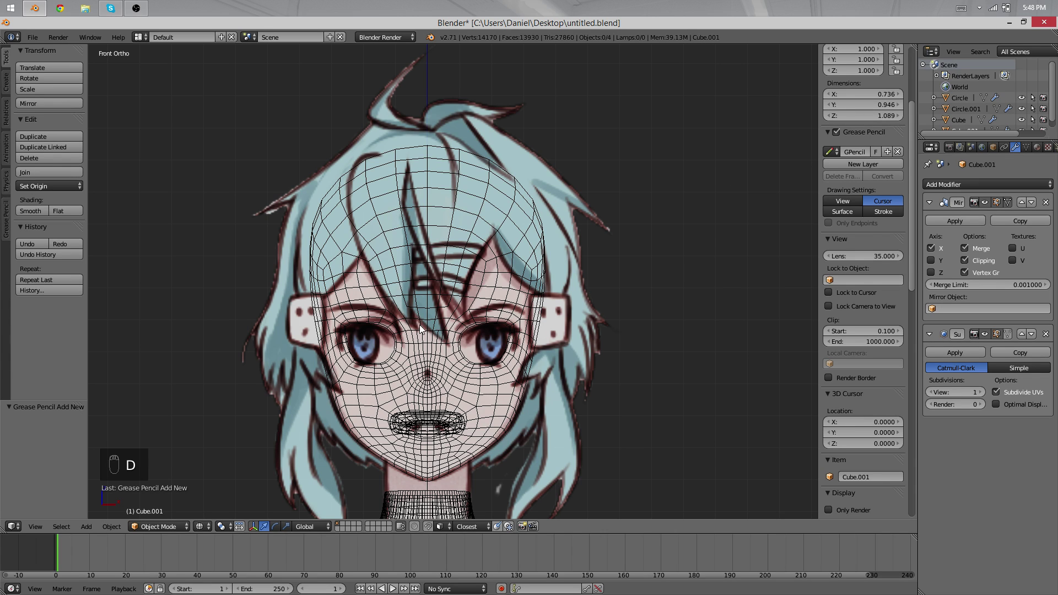
Trace the central fringe of the front reference drawing with Grease Pencil strokes, from the crown to the tips between the eyes.
left_click_drag(419, 325, 351, 236)
left_click_drag(385, 154, 387, 152)
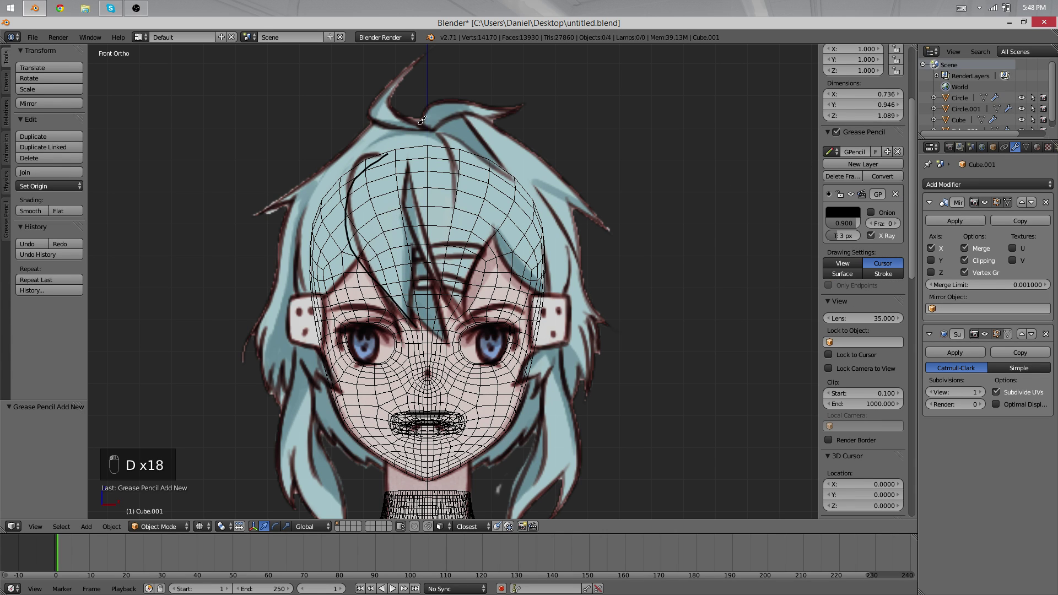
left_click_drag(501, 193, 470, 313)
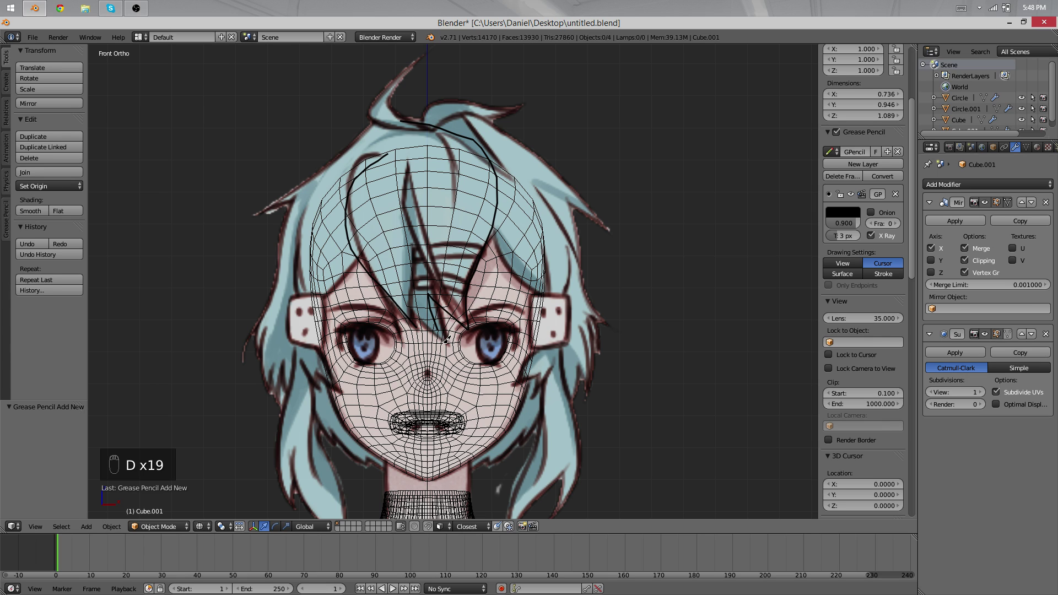
Set the fringe layer's stroke colour to red and its thickness to 10 px.
left_click(841, 210)
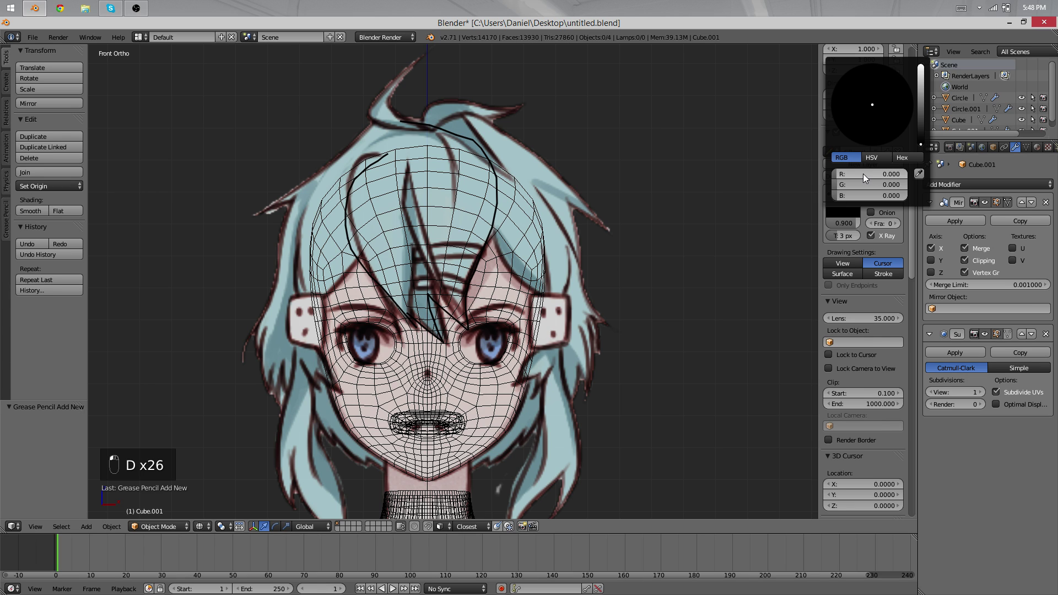
left_click_drag(863, 174, 932, 174)
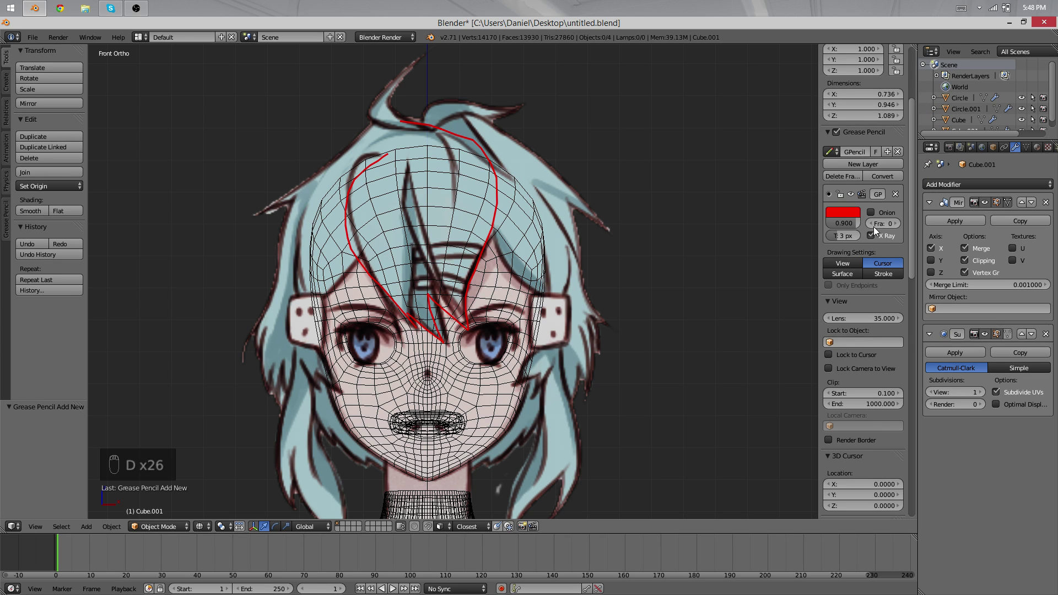
left_click_drag(843, 235, 871, 235)
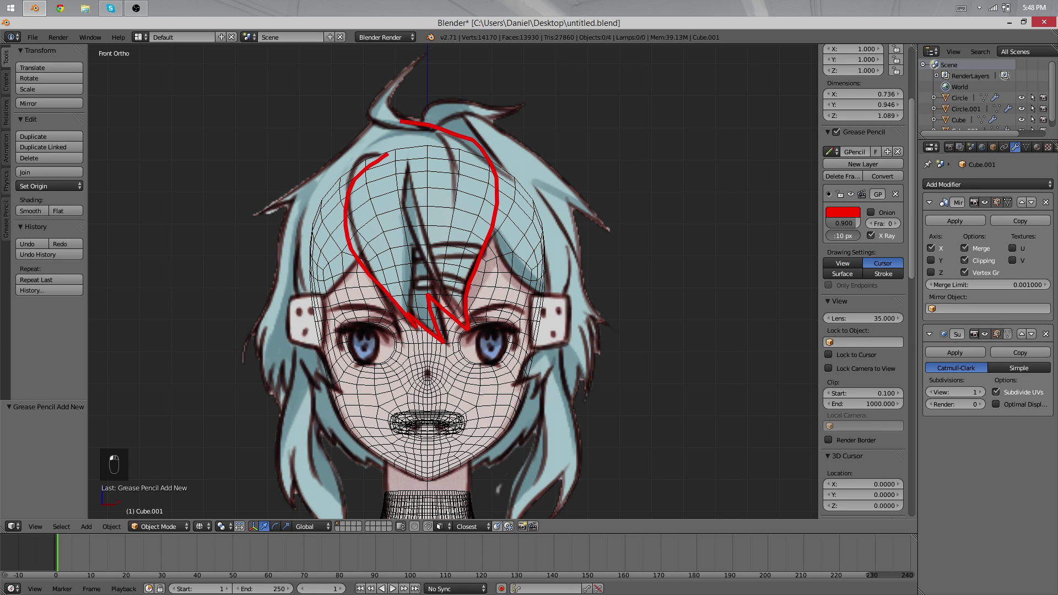
middle_click_drag(648, 296, 618, 251)
key("KP_1")
Add a second Grease Pencil layer and set its stroke colour to blue.
left_click(844, 166)
left_click(851, 273)
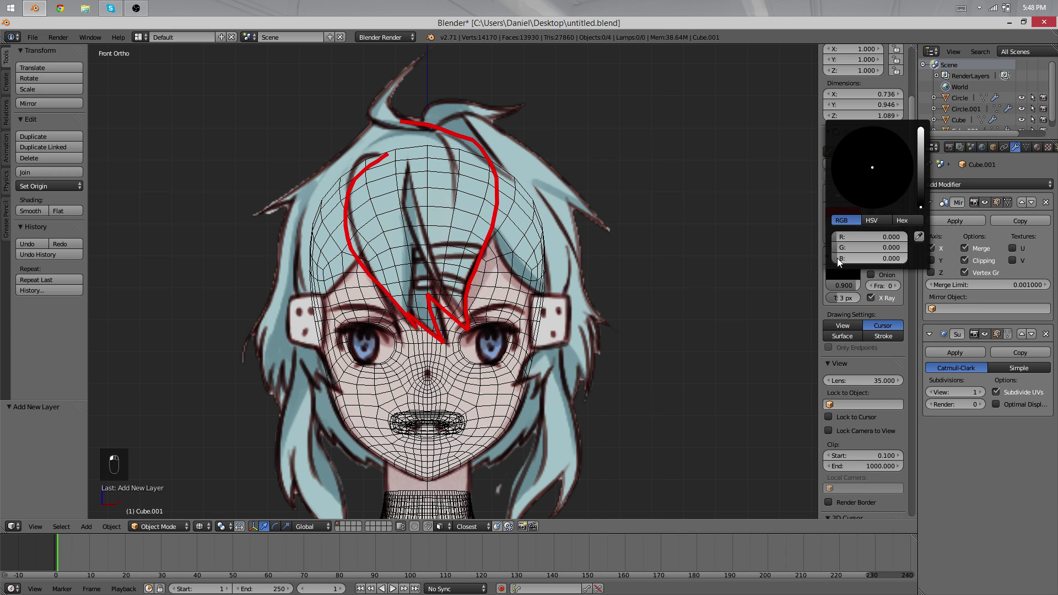
left_click_drag(837, 258, 908, 259)
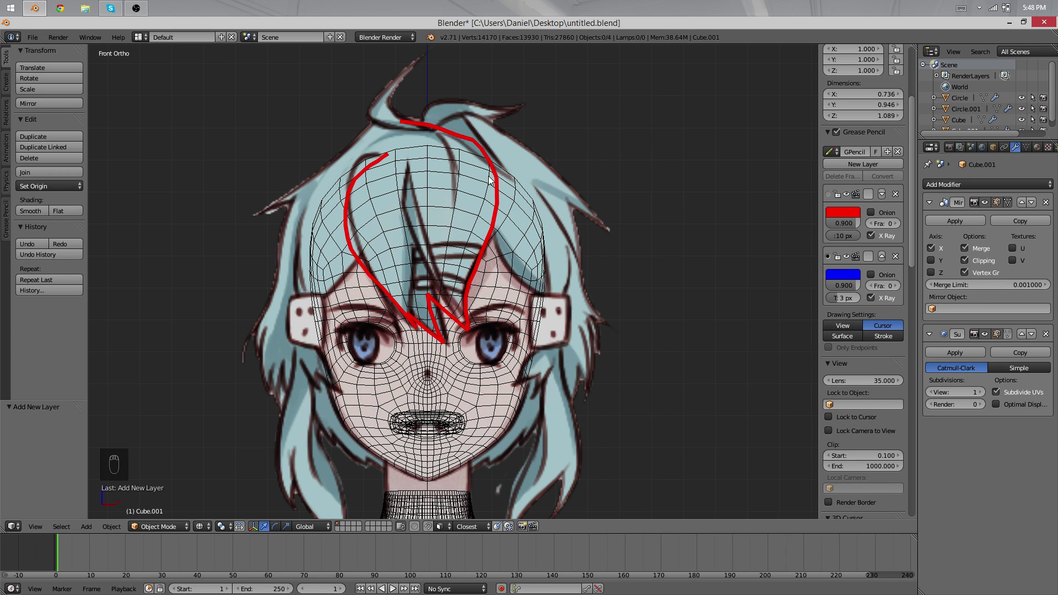
Trace the side hair sections on both sides of the face in blue, with the stroke thickness set to 10 px.
left_click_drag(485, 153, 506, 165)
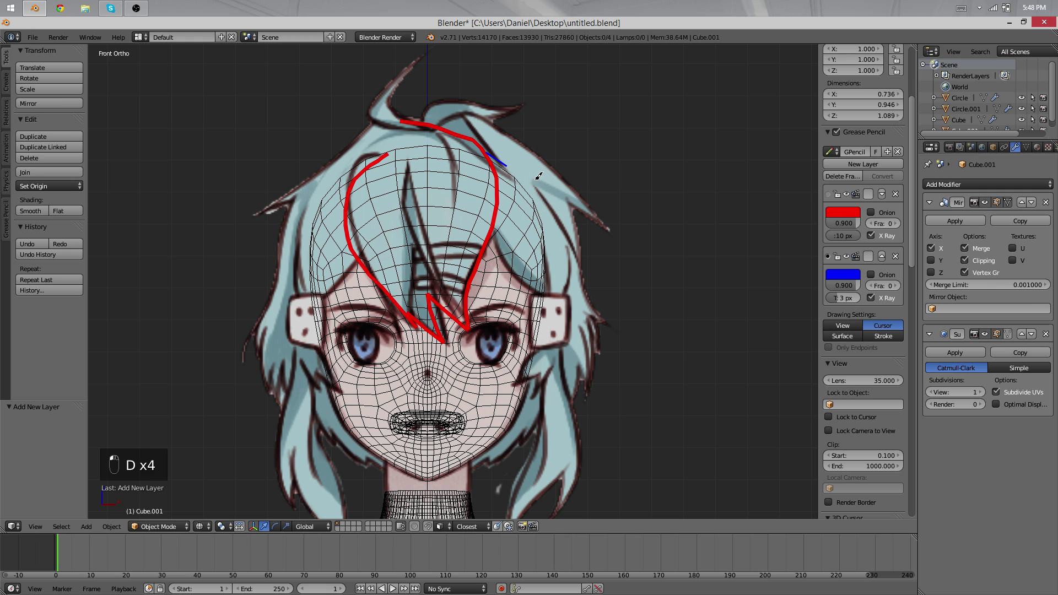
left_click_drag(568, 294, 563, 300)
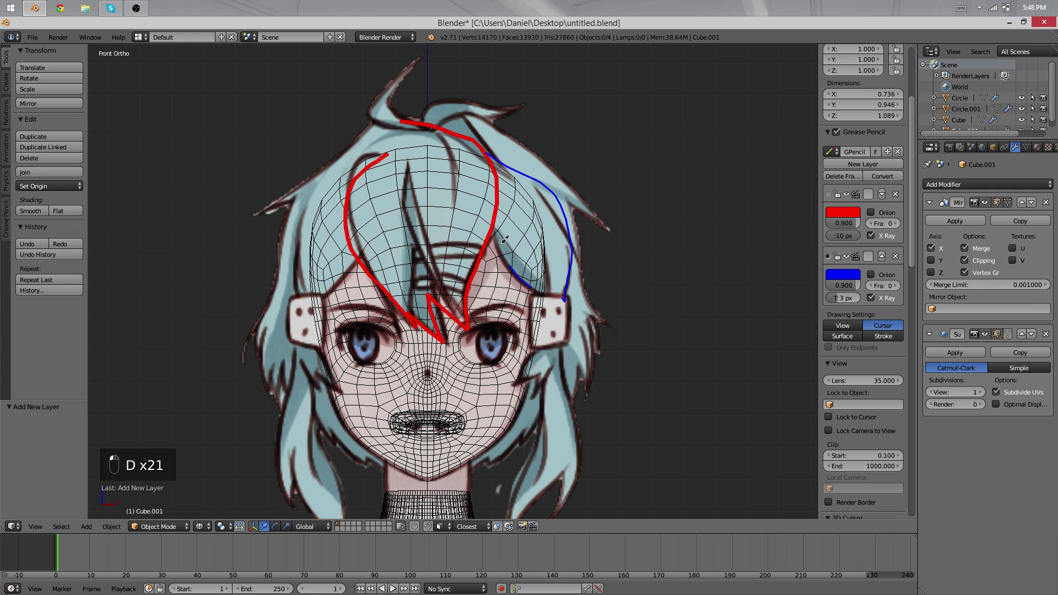
left_click_drag(501, 217, 508, 266)
left_click_drag(831, 299, 862, 298)
mouse_move(361, 143)
left_mouse_down()
mouse_move(287, 234)
mouse_move(298, 304)
mouse_move(377, 248)
left_mouse_up()
Trace the side hair section in the side view in blue, from the crown around the white ornament and along its front edge beside the face.
key("KP_3")
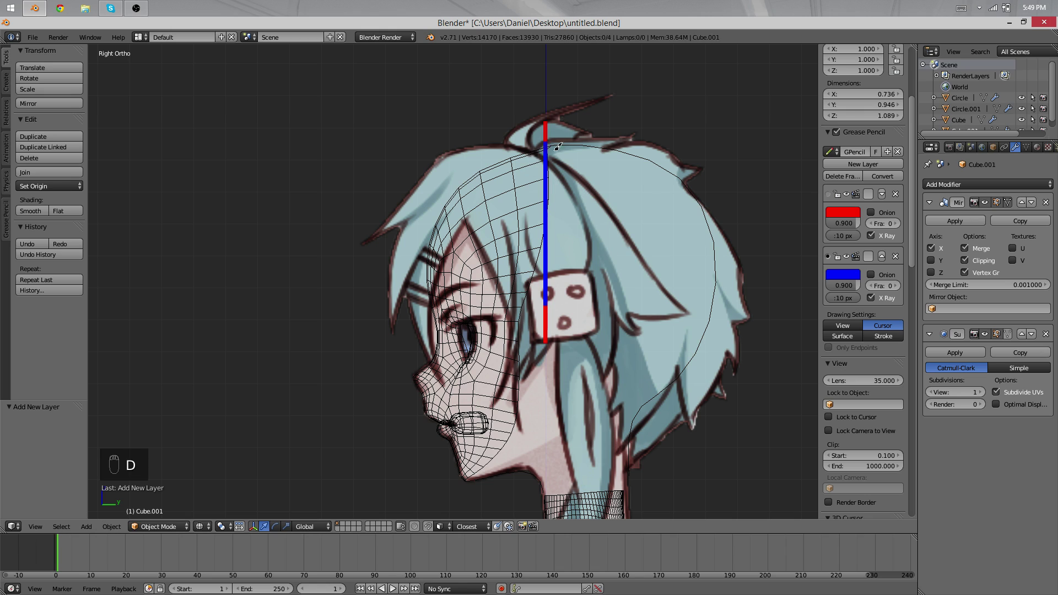
mouse_move(547, 145)
left_mouse_down()
mouse_move(599, 262)
mouse_move(594, 275)
mouse_move(507, 212)
mouse_move(533, 274)
left_mouse_up()
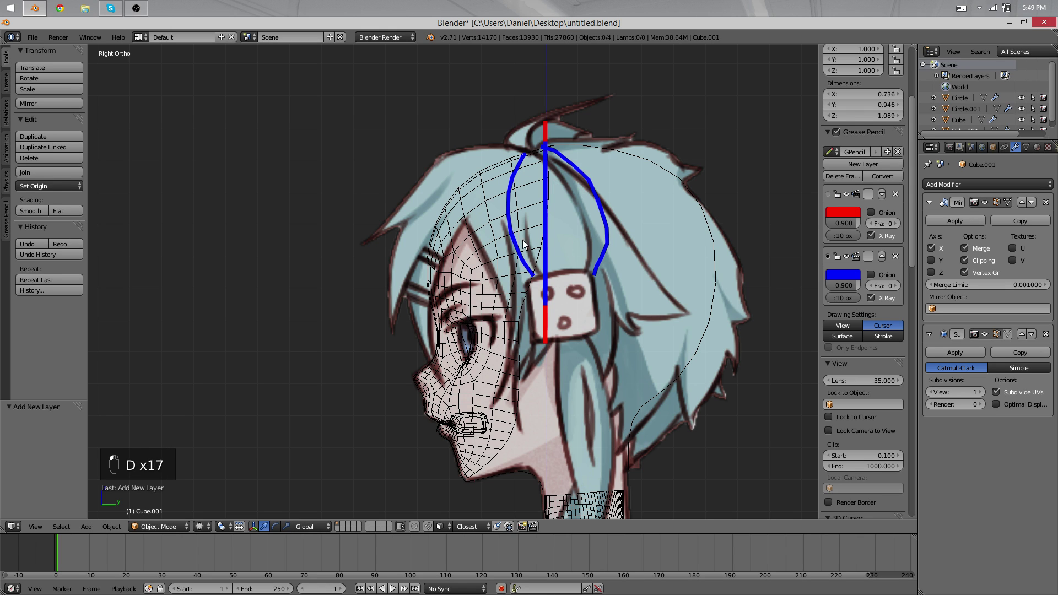
left_click_drag(498, 213, 519, 318)
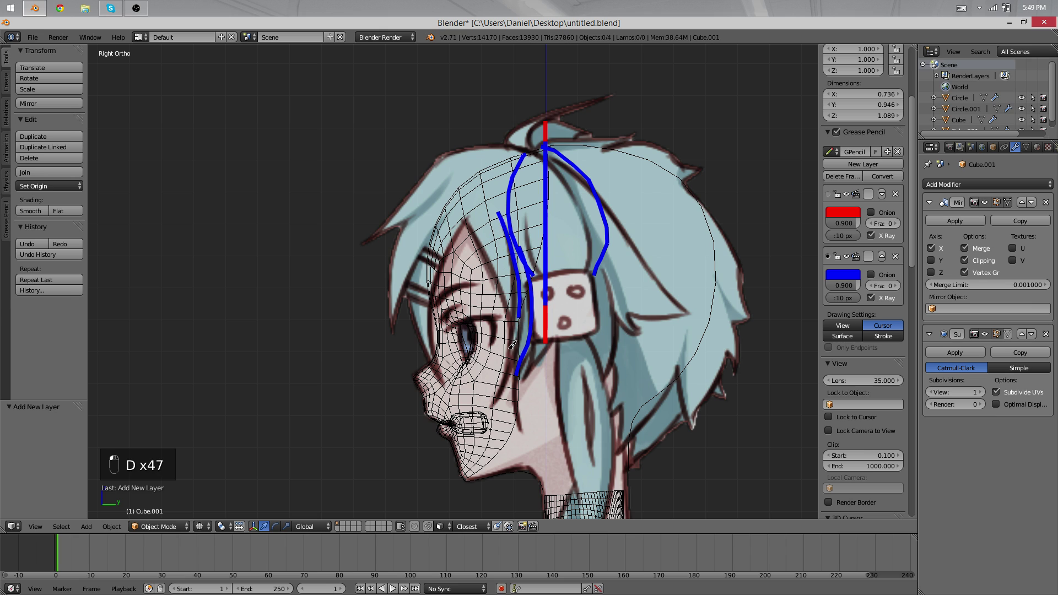
key("ctrl+z")
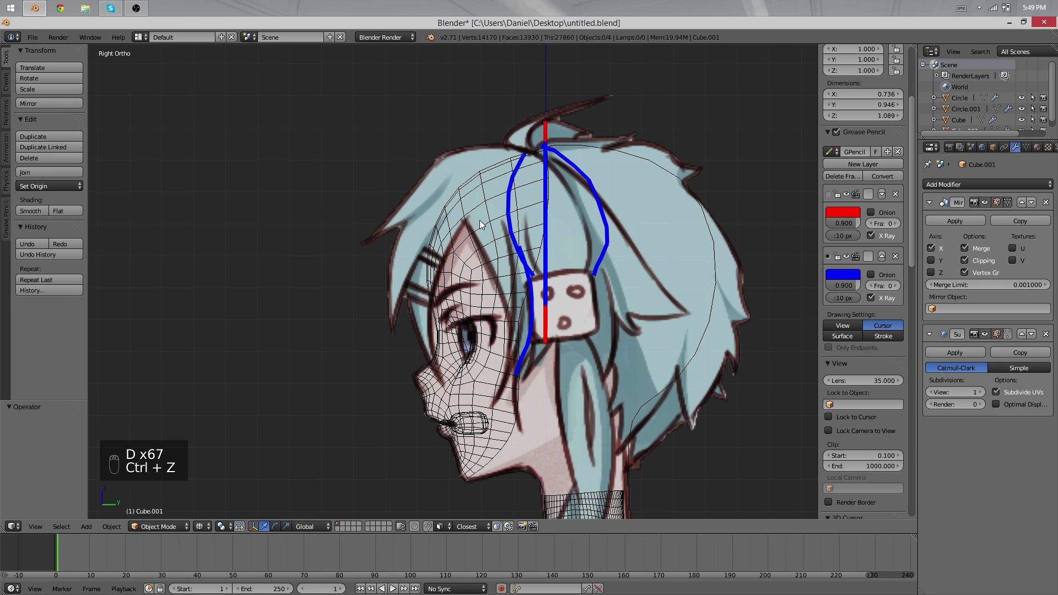
mouse_move(471, 215)
left_mouse_down()
mouse_move(508, 293)
mouse_move(508, 345)
left_mouse_up()
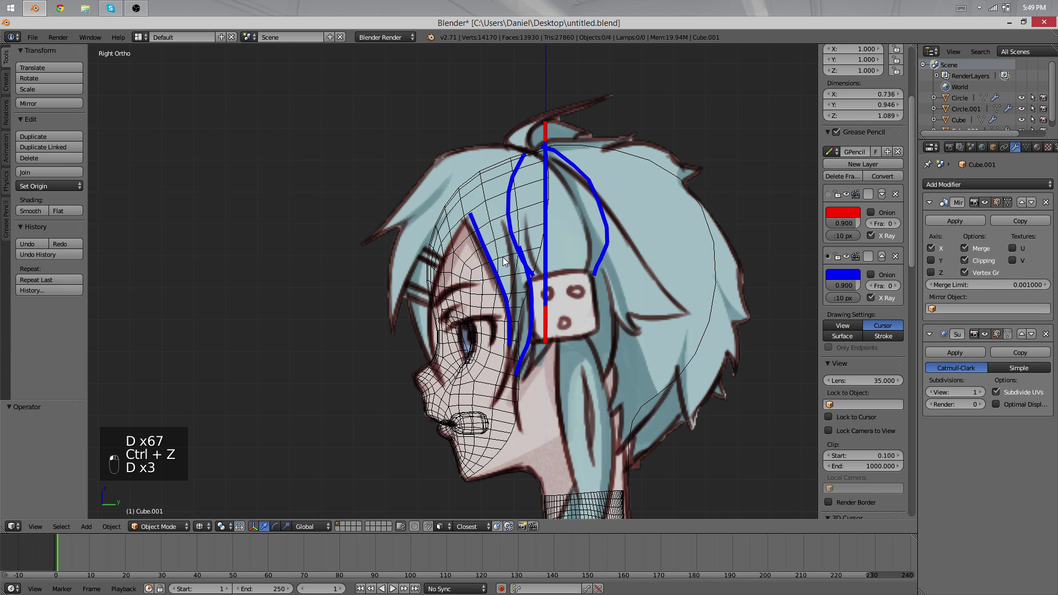
left_click_drag(473, 208, 502, 159)
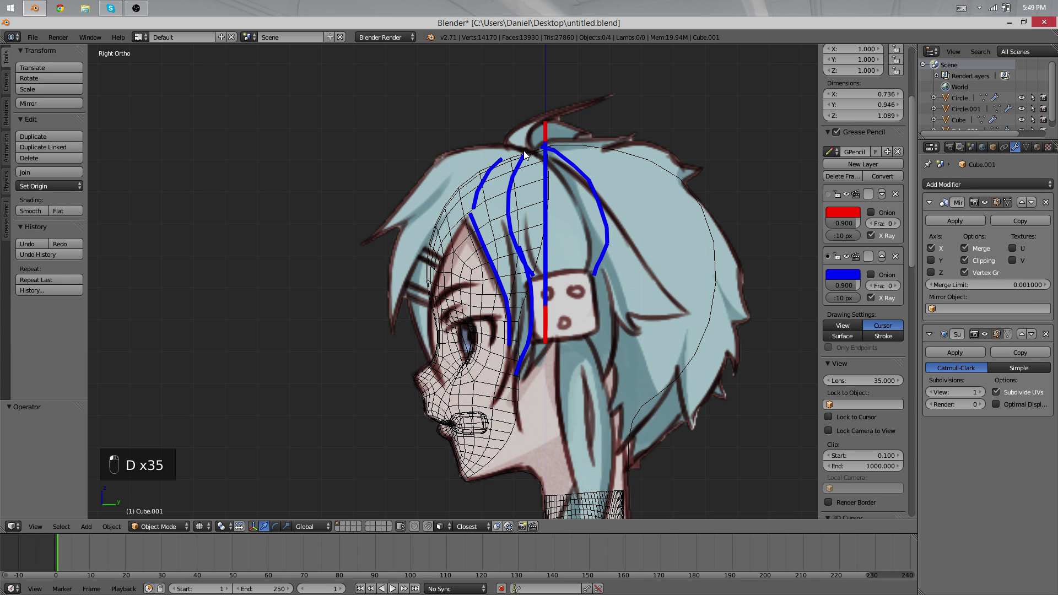
Sketch blue strokes over the crown and the outer hair in the front view, and undo the last stroke.
middle_click_drag(524, 160, 633, 248)
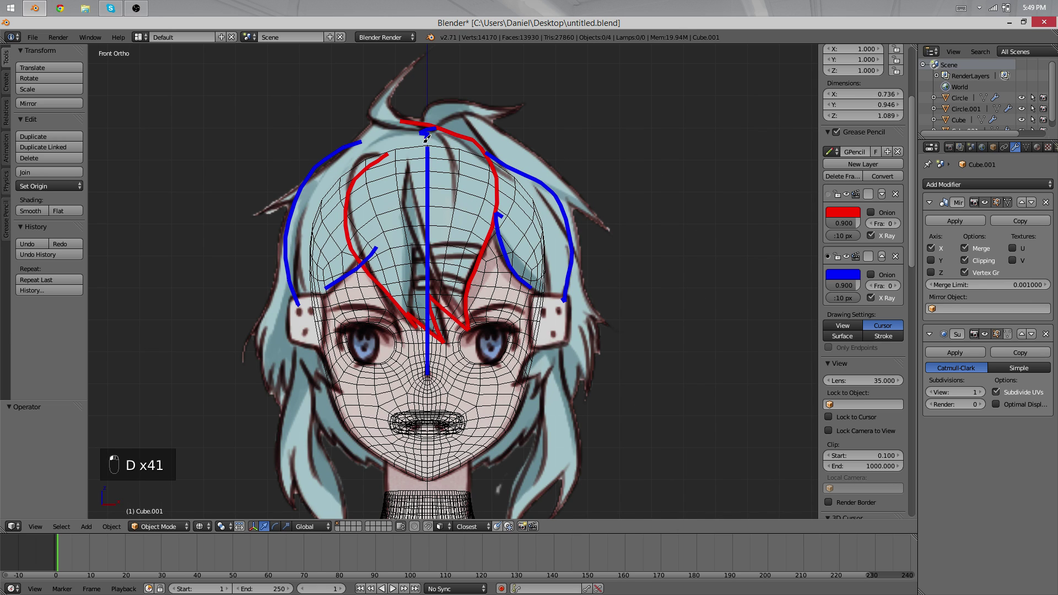
mouse_move(410, 126)
left_mouse_down()
mouse_move(386, 75)
mouse_move(400, 64)
mouse_move(523, 106)
mouse_move(600, 203)
left_mouse_up()
mouse_move(601, 203)
middle_mouse_down()
mouse_move(566, 216)
mouse_move(485, 118)
middle_mouse_up()
key("ctrl+z")
Trace the outer contour of the back hair in blue in the side view, from the crown down to the nape.
mouse_move(533, 219)
middle_mouse_down()
mouse_move(452, 222)
mouse_move(688, 256)
mouse_move(583, 280)
mouse_move(475, 240)
middle_mouse_up()
key("KP_3")
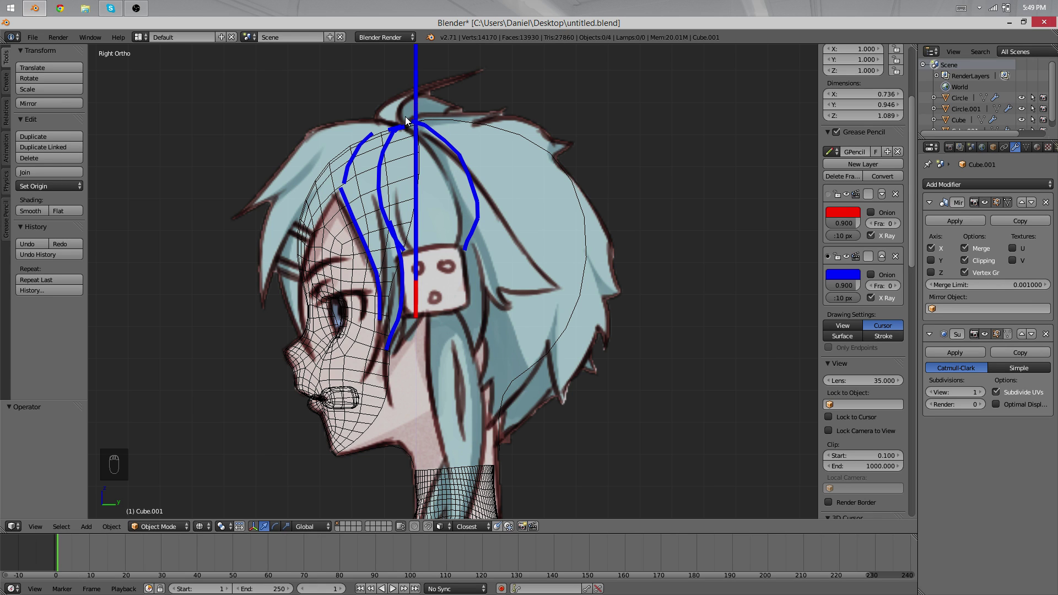
mouse_move(429, 106)
left_mouse_down()
mouse_move(554, 134)
mouse_move(604, 265)
mouse_move(572, 420)
mouse_move(522, 440)
left_mouse_up()
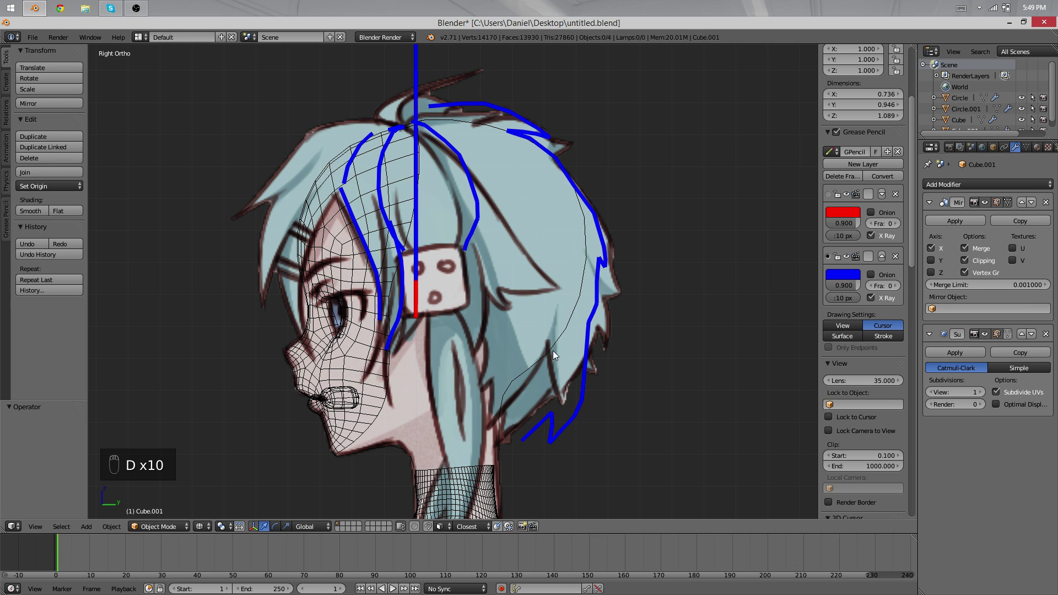
Trace the outer contour of the side hair in blue in the front view, and delete both Grease Pencil layers.
middle_click_drag(512, 305, 683, 286)
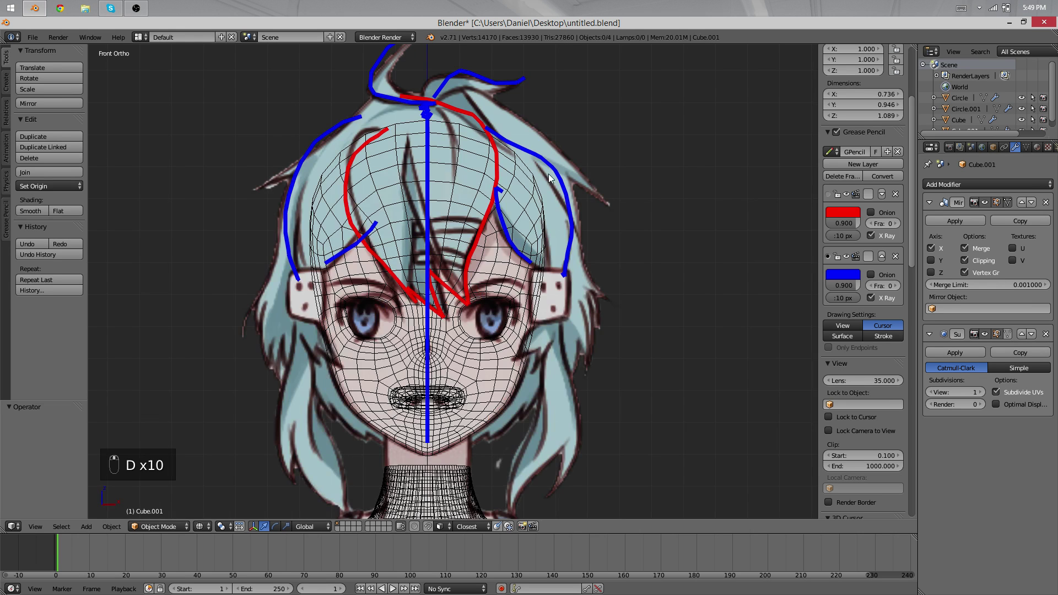
left_click_drag(289, 215, 255, 313)
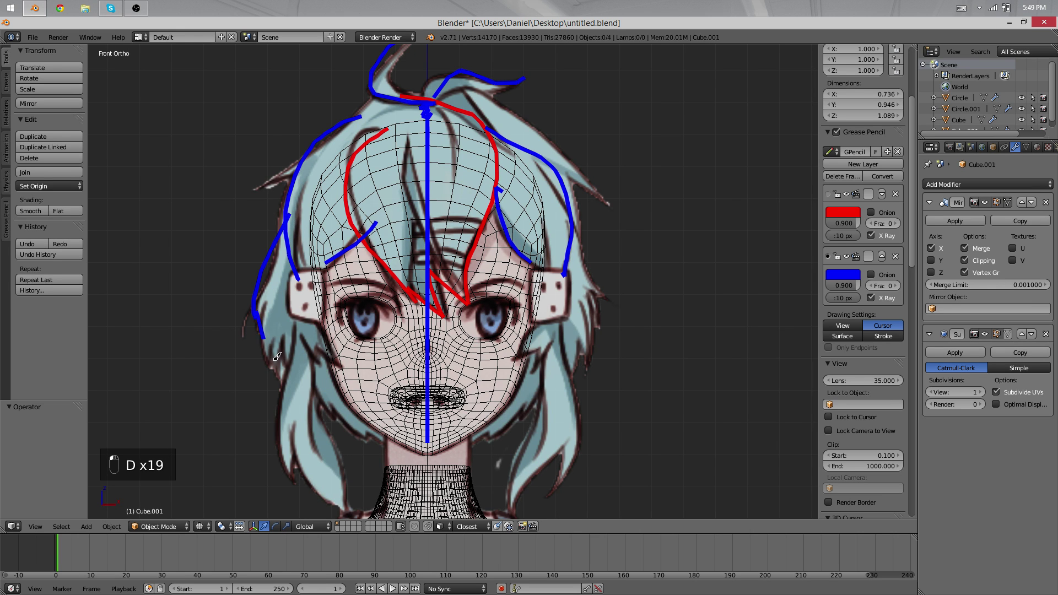
mouse_move(390, 444)
middle_mouse_down()
mouse_move(459, 363)
mouse_move(846, 202)
middle_mouse_up()
left_click(895, 194)
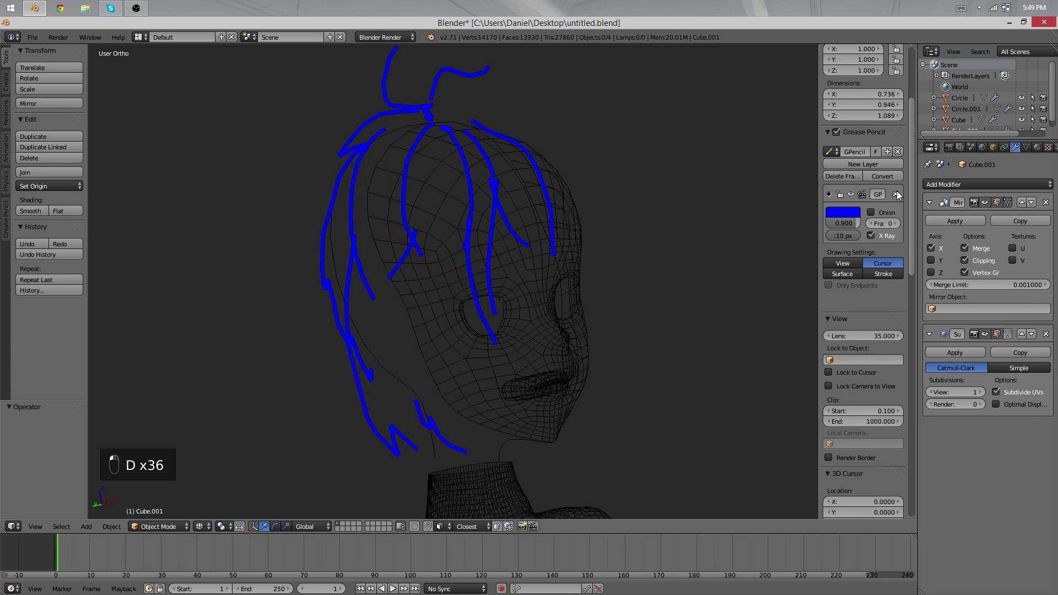
left_click(896, 193)
Add a cube mesh to the scene as the base for the hair ornament.
mouse_move(771, 210)
middle_mouse_down()
mouse_move(567, 212)
mouse_move(703, 256)
mouse_move(672, 299)
mouse_move(546, 260)
mouse_move(448, 276)
mouse_move(548, 262)
mouse_move(264, 253)
mouse_move(722, 265)
mouse_move(503, 279)
mouse_move(437, 231)
middle_mouse_up()
key("z")
key("KP_1")
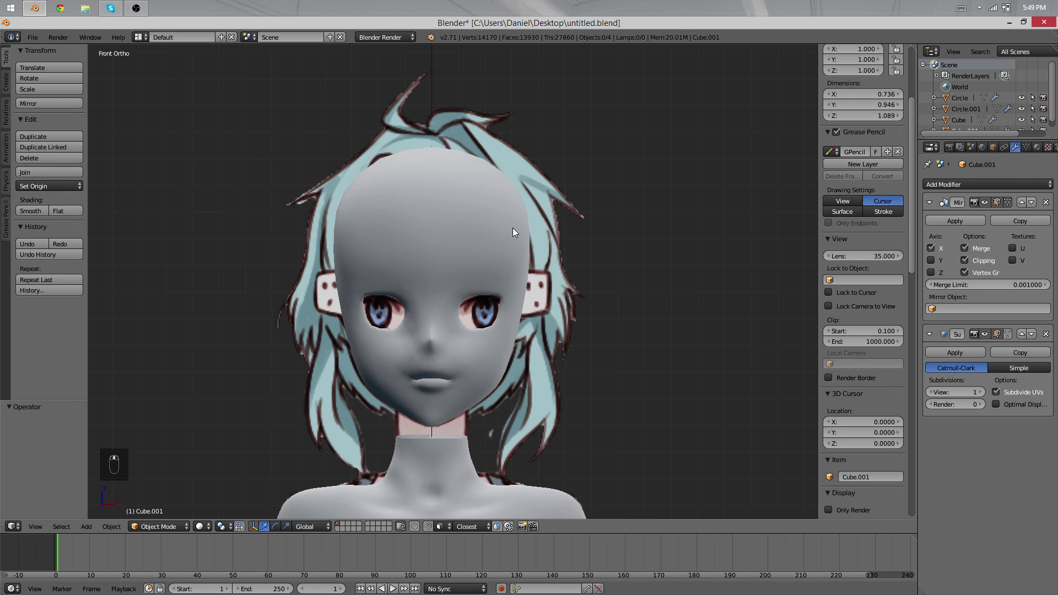
key("z")
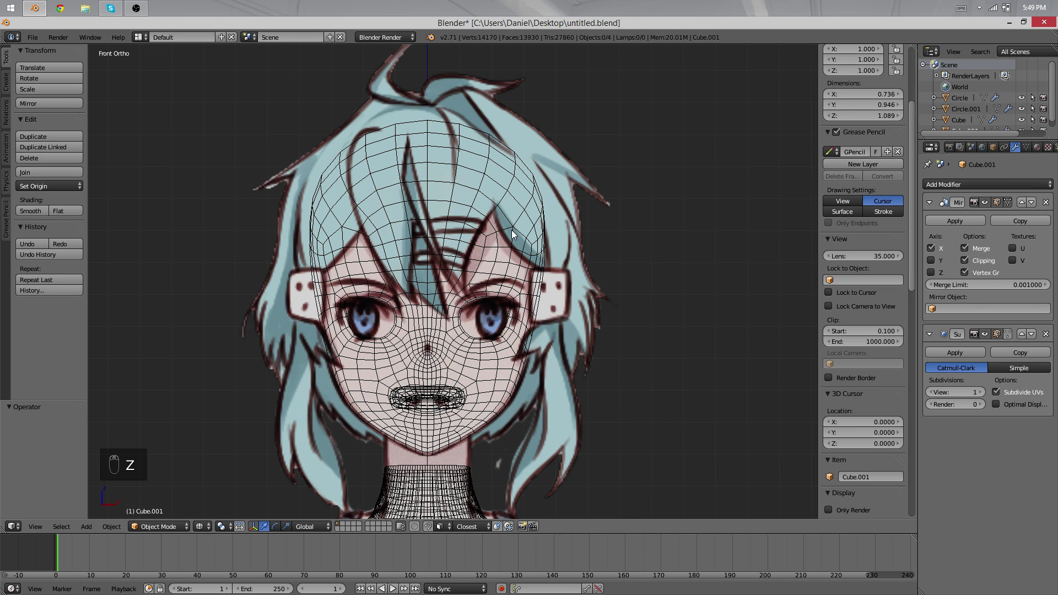
key("shift+a")
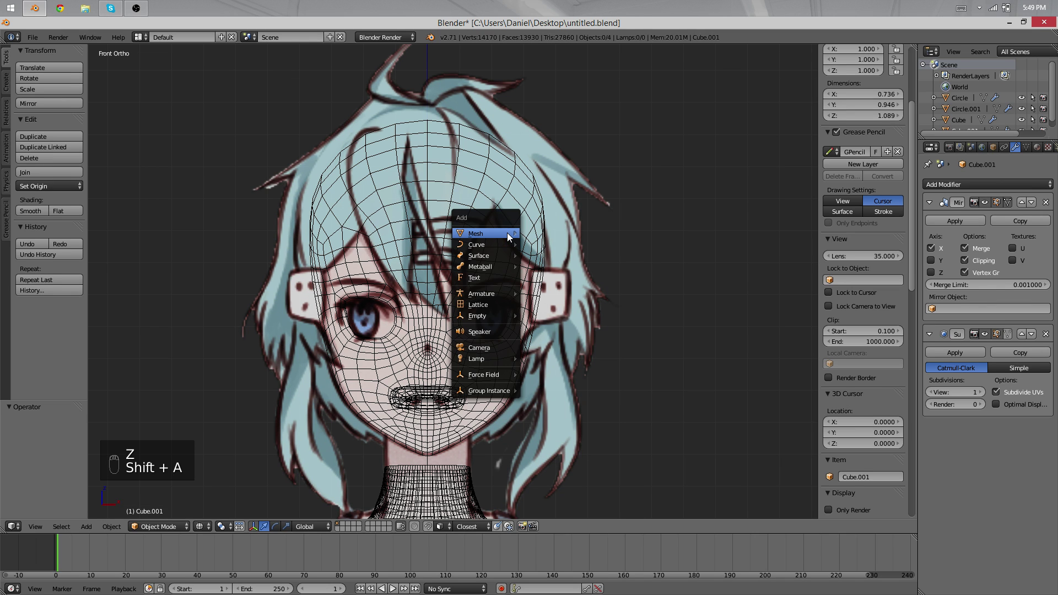
mouse_move(507, 233)
left_click(537, 244)
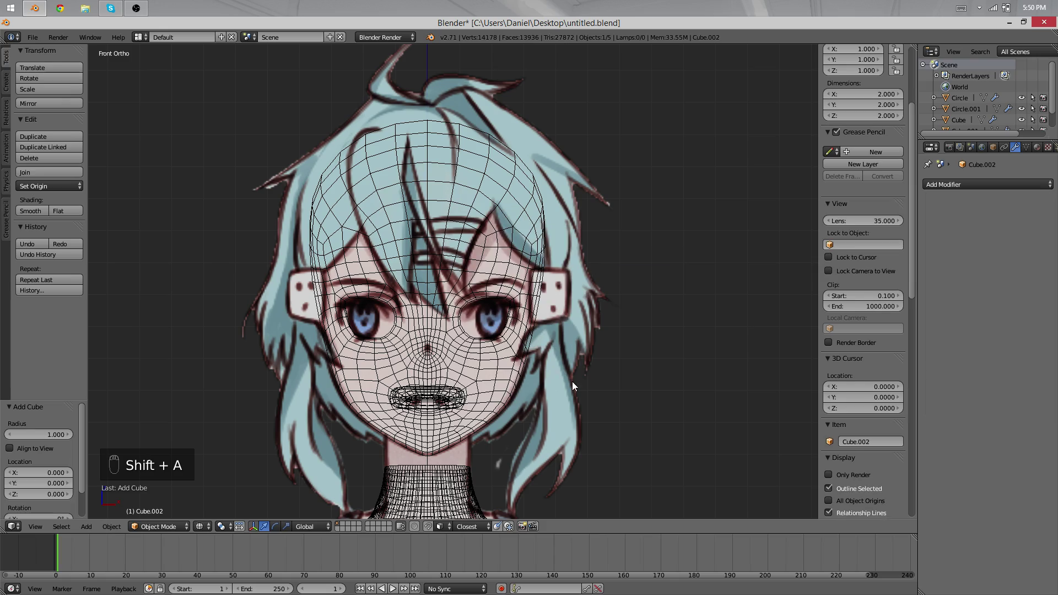
Move the cube's geometry up along Z to the head and scale it down by a factor of about 0.221.
scroll(574, 227, "down", 4)
scroll(586, 257, "up", 2)
key("z")
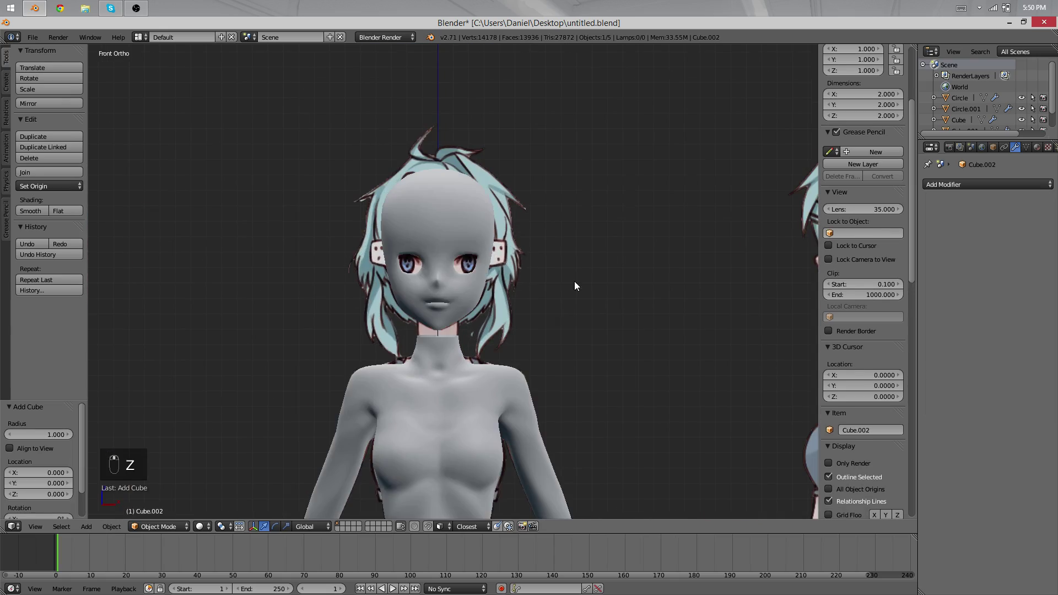
scroll(575, 281, "up", 3)
scroll(593, 230, "down", 4)
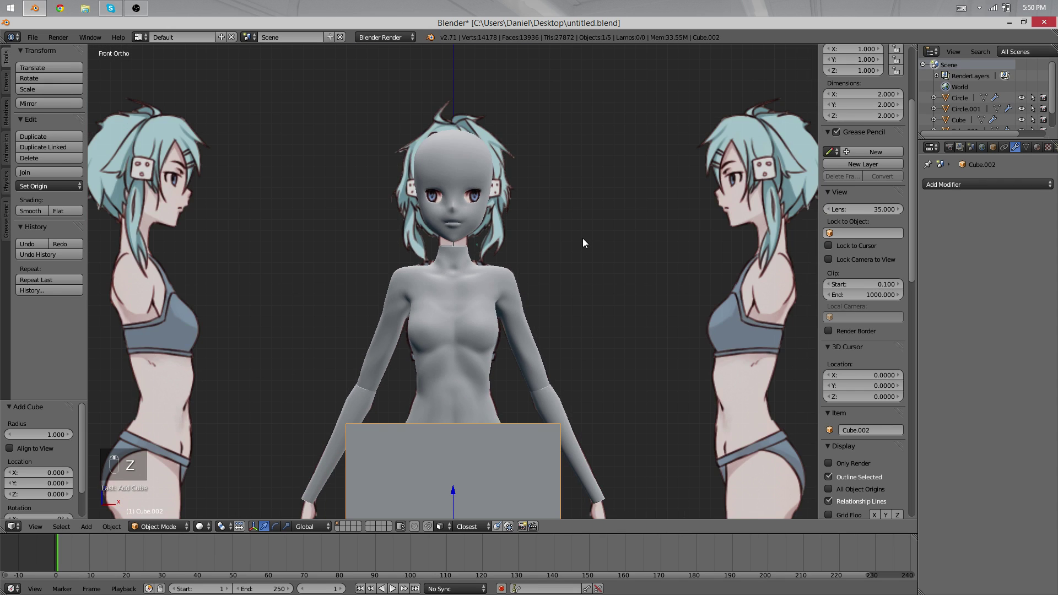
key("Tab")
key("g")
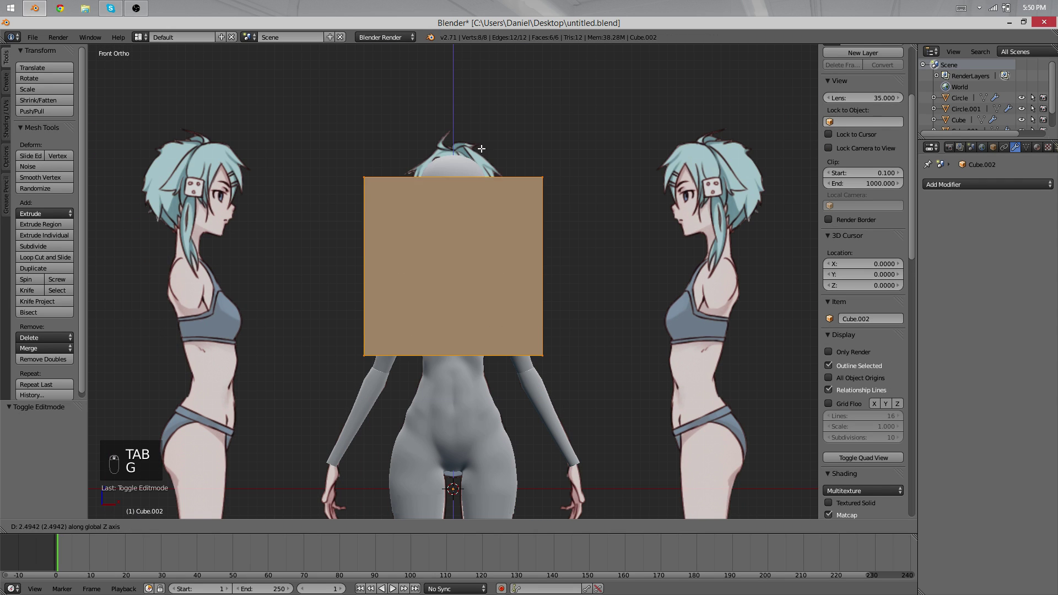
left_click(503, 154)
key("s")
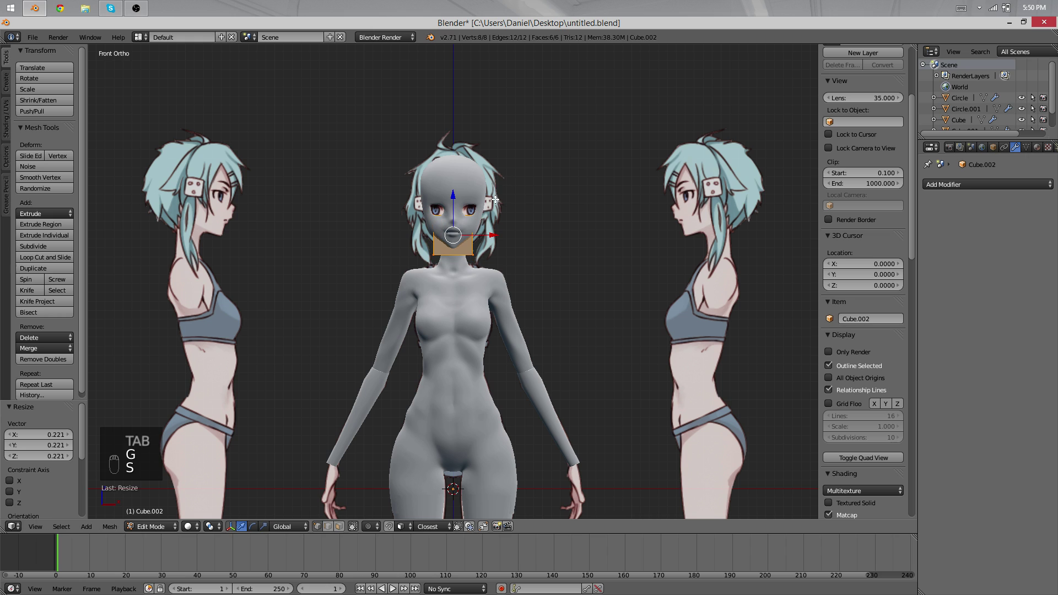
left_click(499, 220)
Add a Mirror modifier to the cube and move its geometry beside the face by about 0.543 in X and 0.191 in Z.
left_click(987, 185)
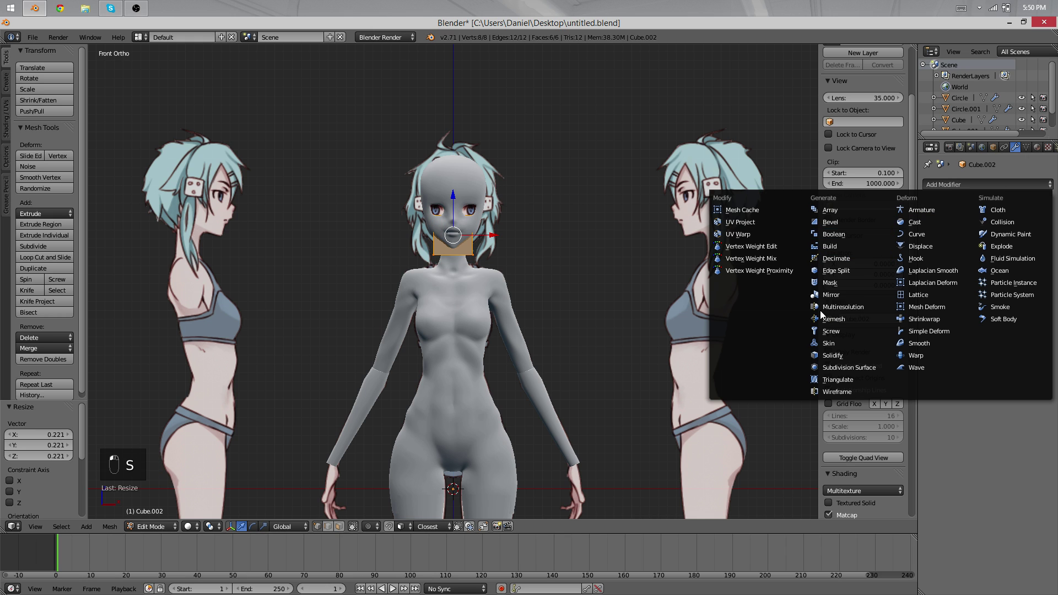
left_click(847, 295)
scroll(525, 194, "down", 2)
scroll(525, 193, "up", 2)
key("g")
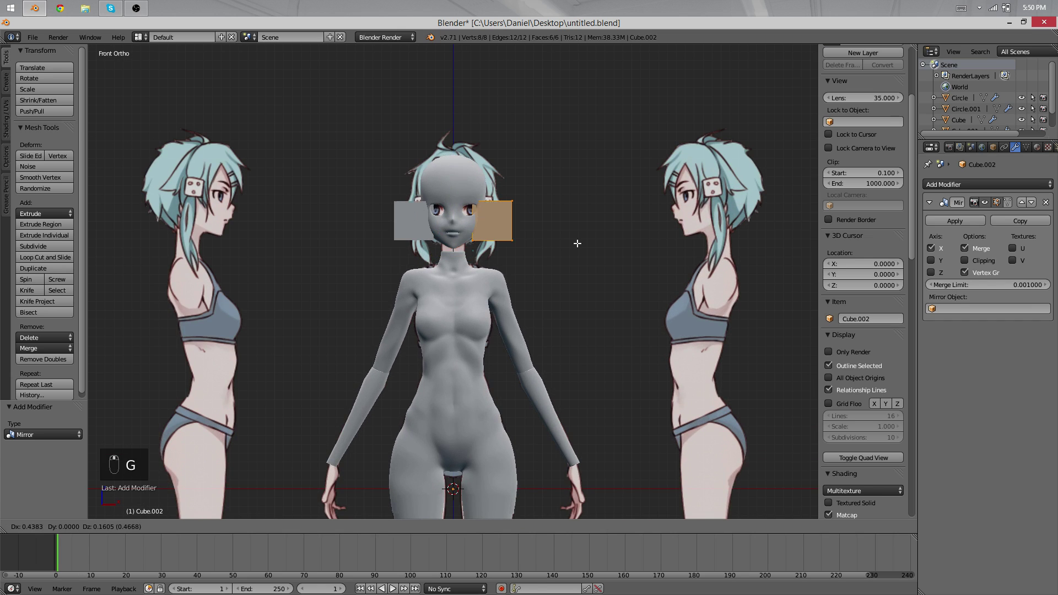
left_click(590, 231)
scroll(650, 147, "down", 2)
scroll(666, 163, "up", 6)
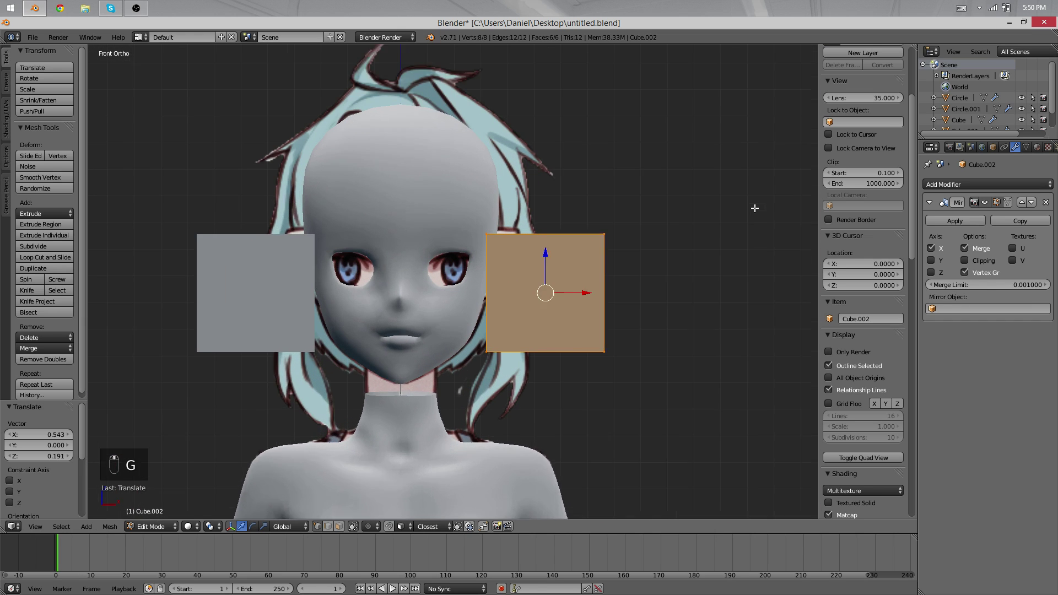
scroll(755, 209, "up", 1)
key("s")
right_click(721, 228)
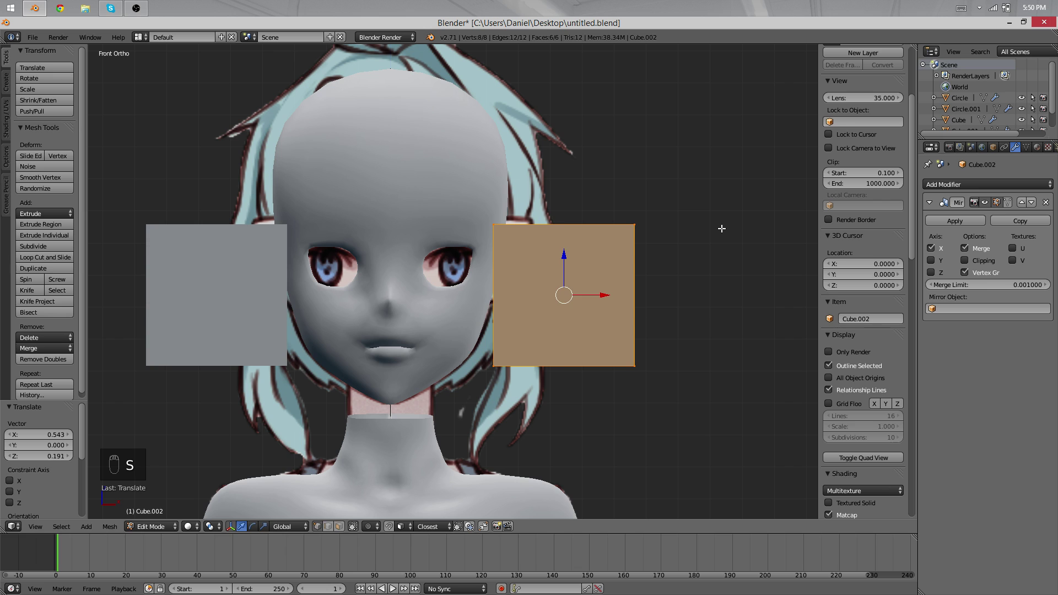
key("r")
key("z")
left_click(739, 295)
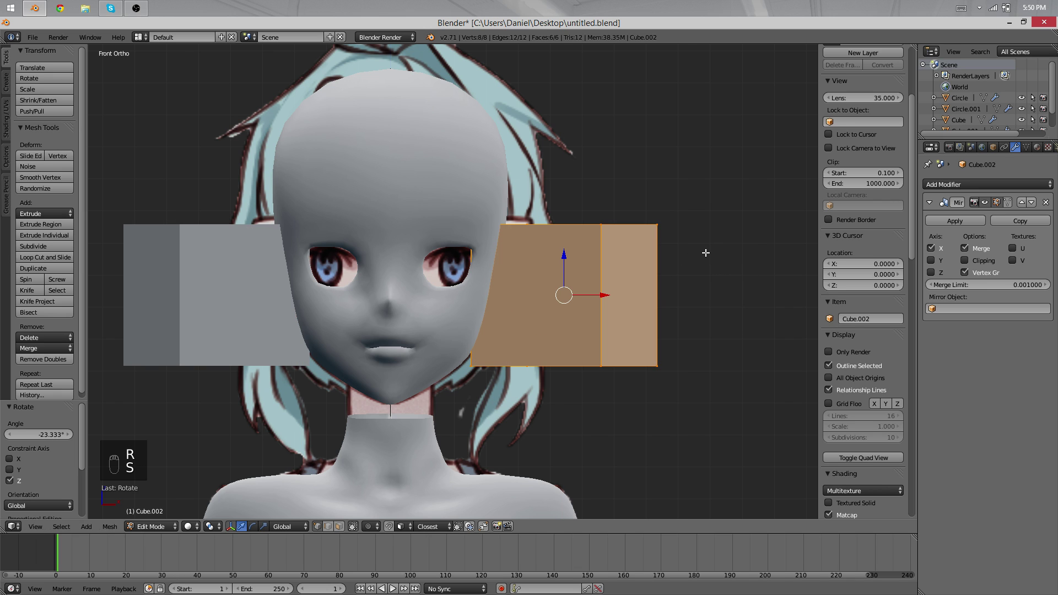
key("ctrl+z")
Flatten the cube along the Y axis and rotate it about 71° around Z so its broad face points sideways.
middle_click_drag(744, 209, 565, 308)
key("s")
key("y")
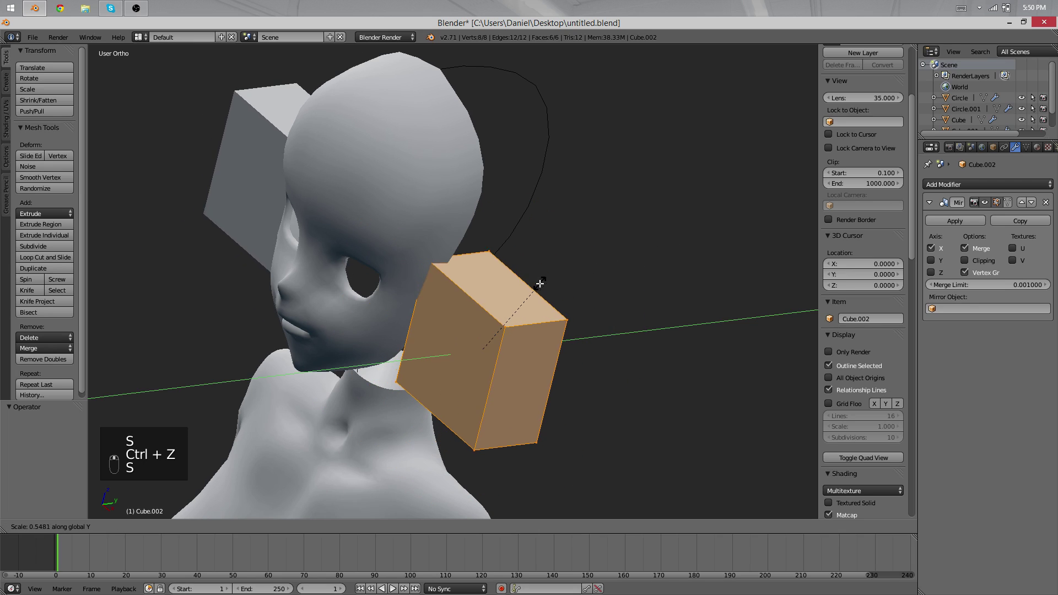
left_click(527, 299)
key("r")
key("z")
left_click(490, 148)
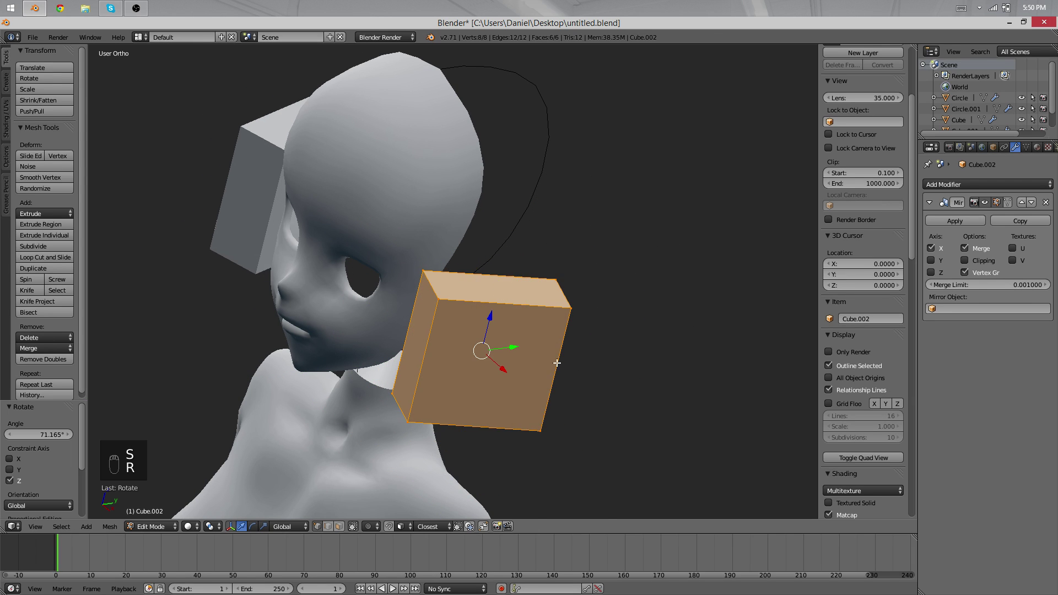
Scale the block by about 0.475 and move it onto the white ornament at the side of the head in the front view.
middle_click_drag(556, 362, 720, 238)
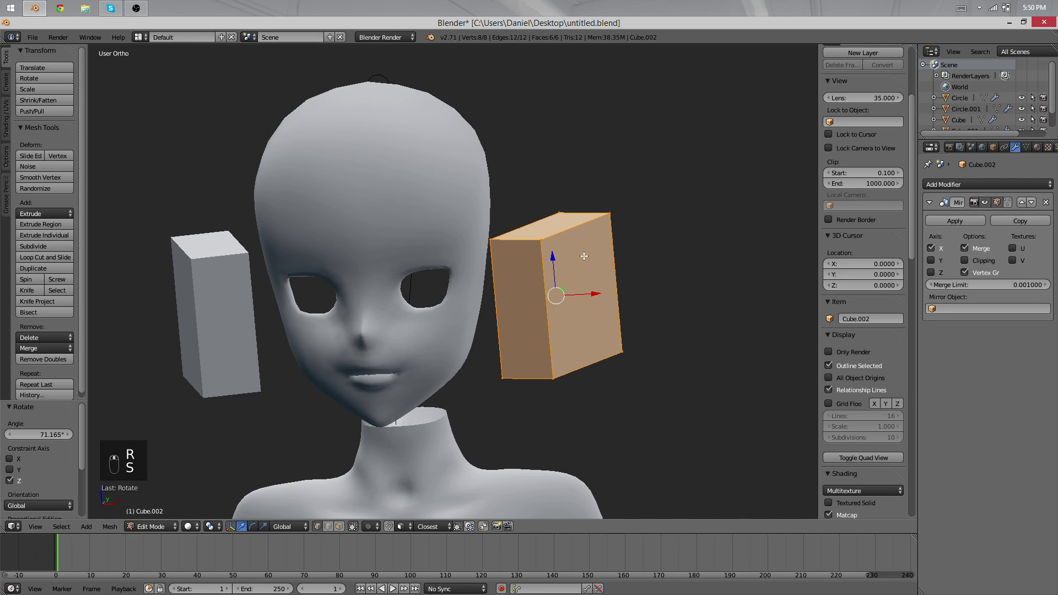
key("KP_1")
key("s")
left_click(652, 255)
key("g")
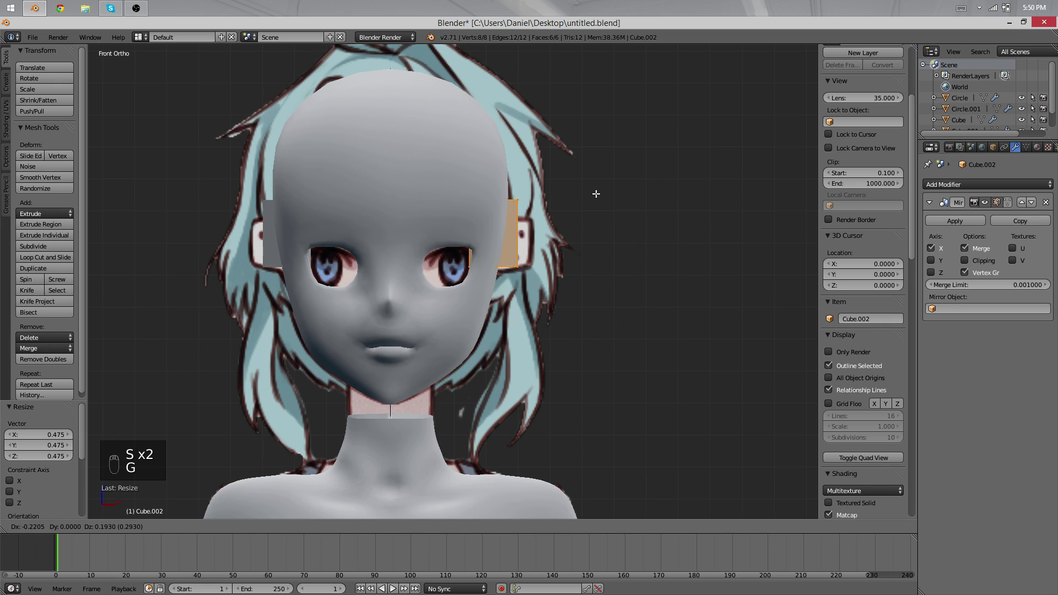
left_click(596, 194)
Move and rotate the block in the side view to match the position and slant of the white ornament in the reference.
key("z")
mouse_move(664, 202)
middle_mouse_down()
mouse_move(541, 288)
mouse_move(395, 203)
middle_mouse_up()
key("z")
key("z")
scroll(495, 223, "down", 2)
scroll(494, 223, "up", 6)
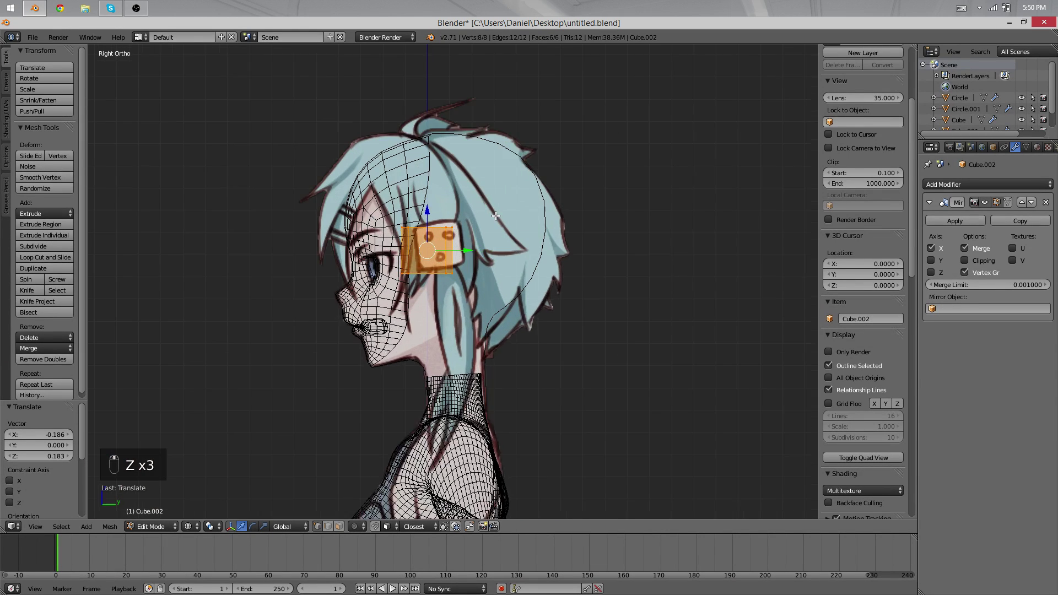
key("g")
middle_click_drag(519, 217, 529, 217)
key("r")
left_click(580, 215)
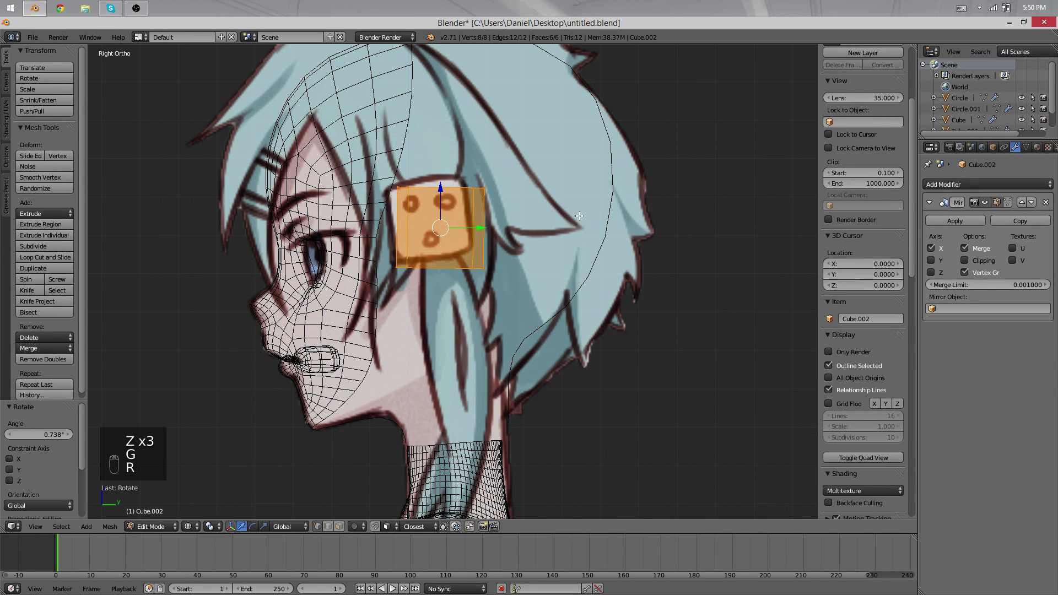
left_click(540, 196)
Tilt the block with a trackball rotation of about -8.6° and 18.3° to follow the side of the head.
key("z")
middle_click_drag(540, 196, 456, 331)
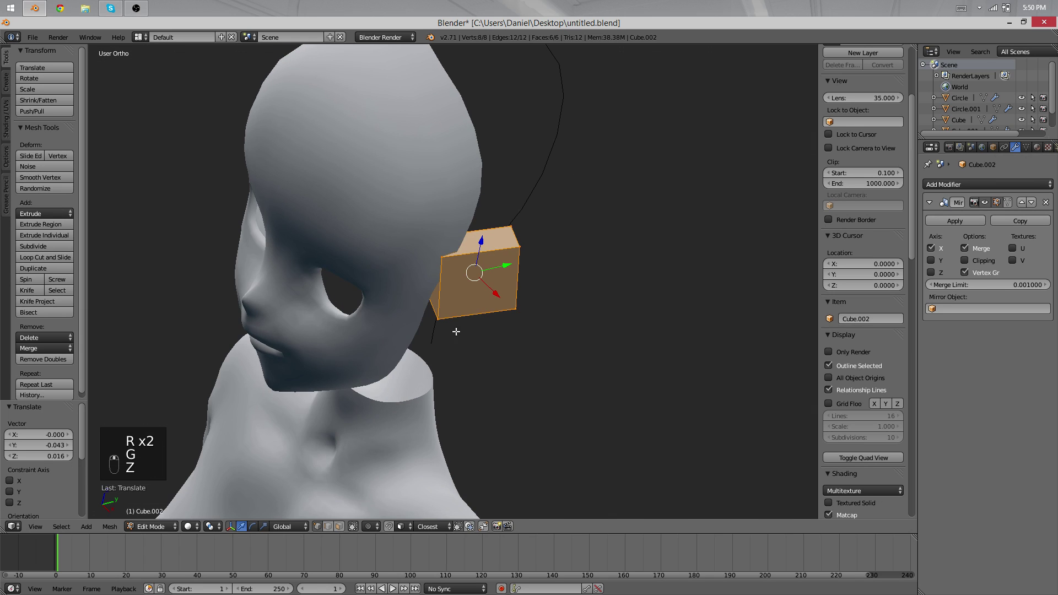
key("r")
left_click(522, 442)
Shift the block outward along X by about 0.039 and adjust its tilt freely in the front view.
key("KP_1")
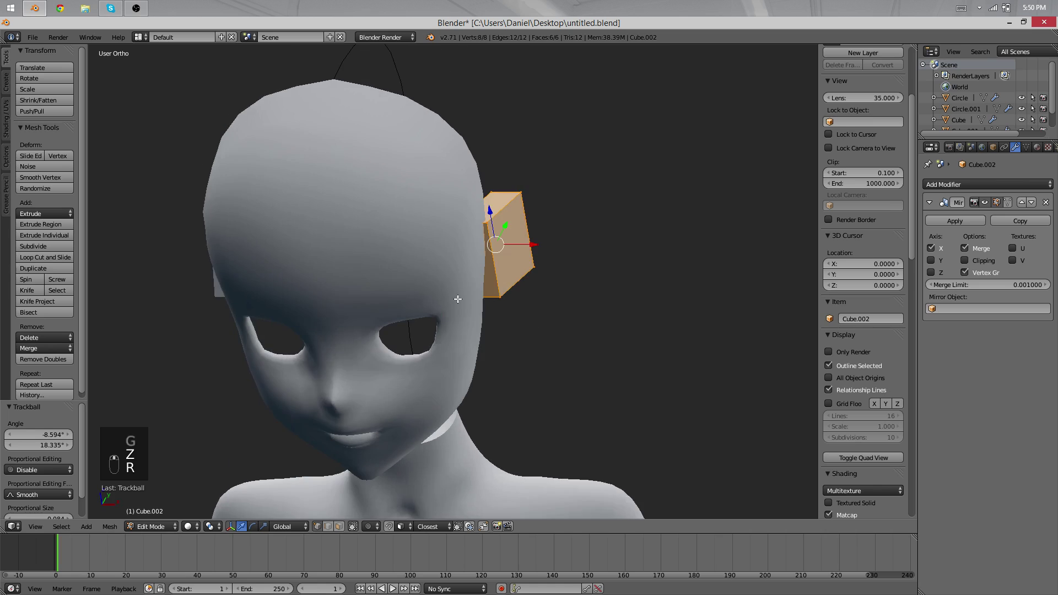
key("g")
left_click(551, 265)
key("r")
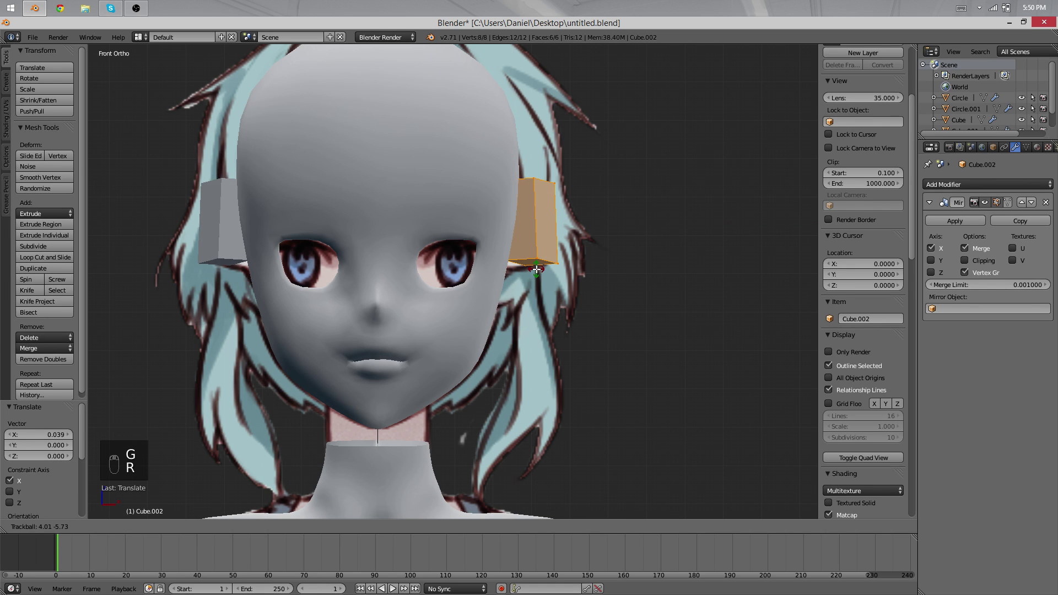
left_click(581, 277)
key("Tab")
Examine the mirrored ornament blocks against the head and the reference drawing in shaded and wireframe display.
scroll(588, 217, "down", 3)
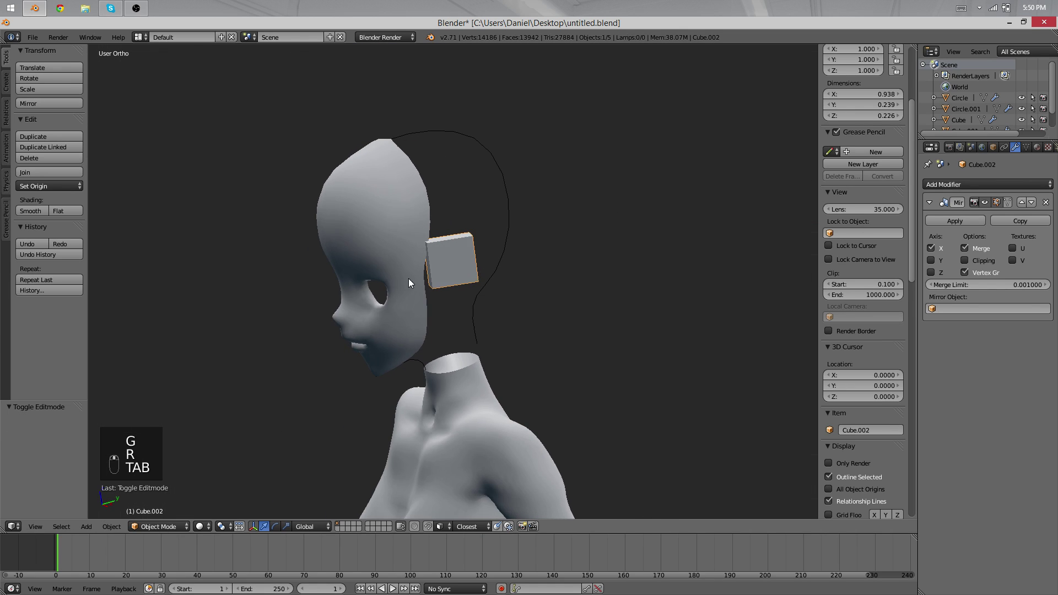
key("a")
key("a")
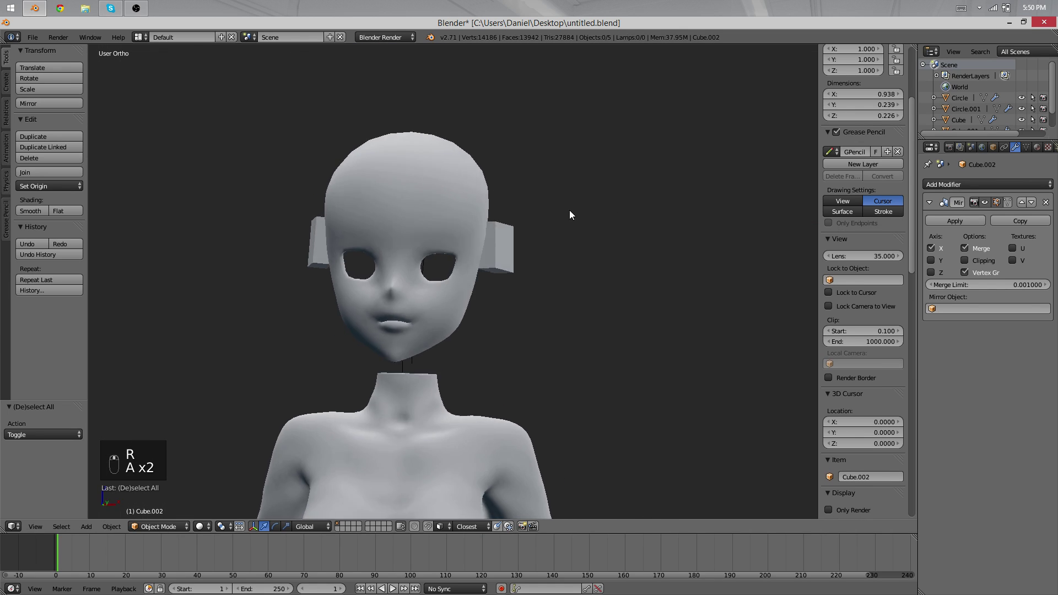
mouse_move(570, 210)
middle_mouse_down()
mouse_move(359, 243)
mouse_move(566, 323)
mouse_move(267, 299)
mouse_move(463, 296)
middle_mouse_up()
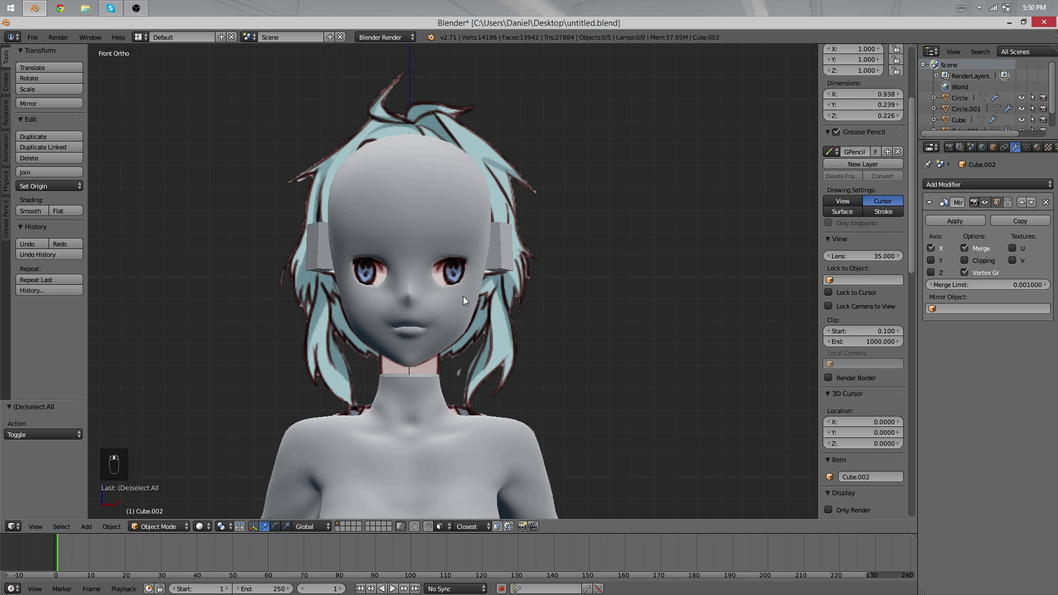
scroll(566, 306, "down", 2)
scroll(567, 305, "up", 3)
key("z")
scroll(503, 197, "down", 2)
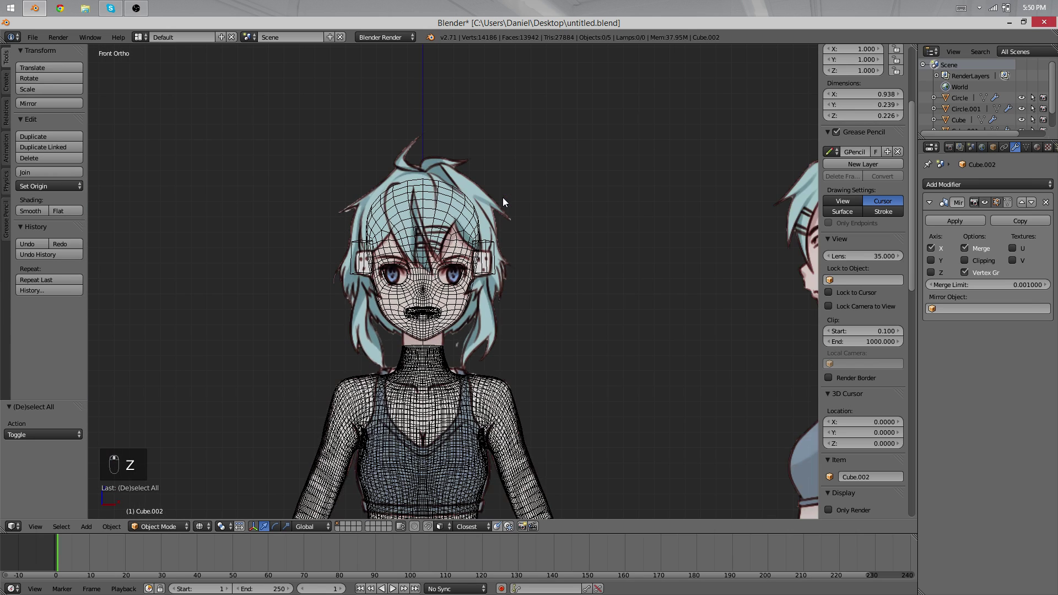
key("z")
scroll(621, 231, "down", 2)
scroll(516, 256, "up", 3)
Rotate the ornament block slightly in the front view to lean it along the side of the head.
key("Tab")
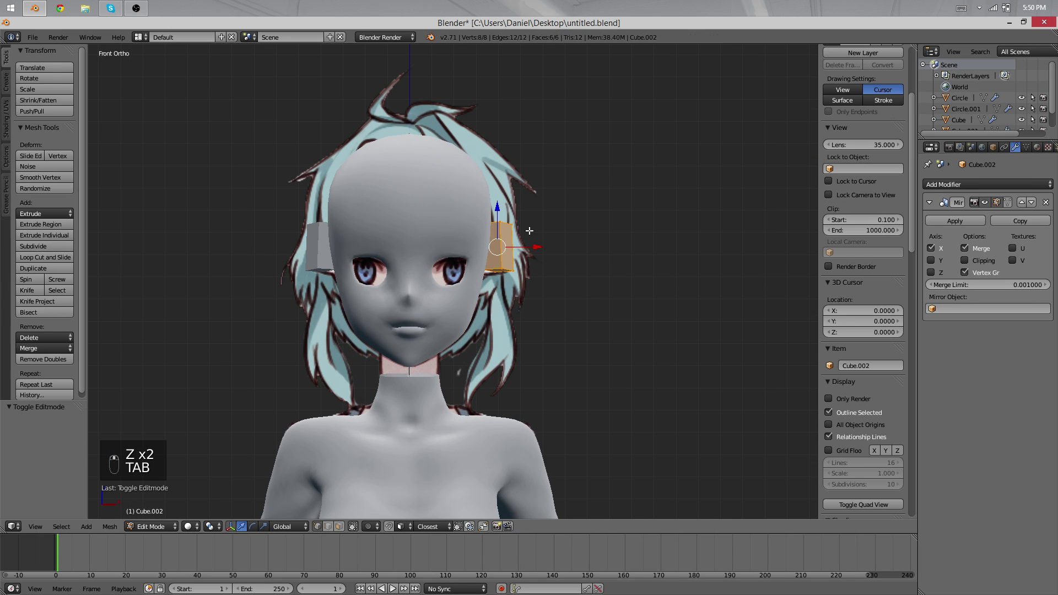
key("r")
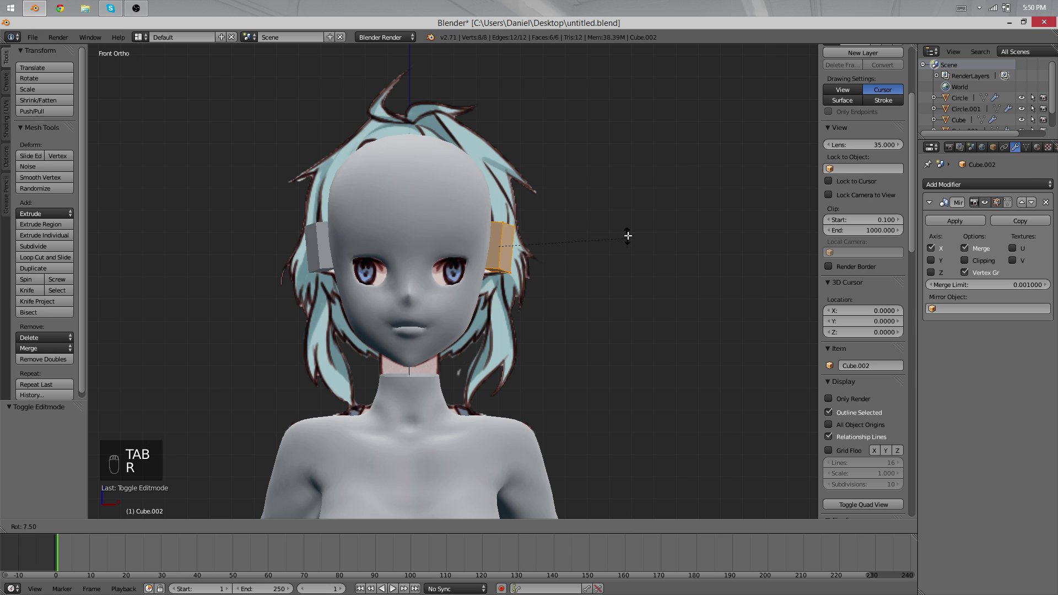
left_click(607, 236)
key("Tab")
middle_click_drag(606, 235, 503, 138)
scroll(497, 296, "down", 3)
middle_click_drag(498, 297, 527, 322)
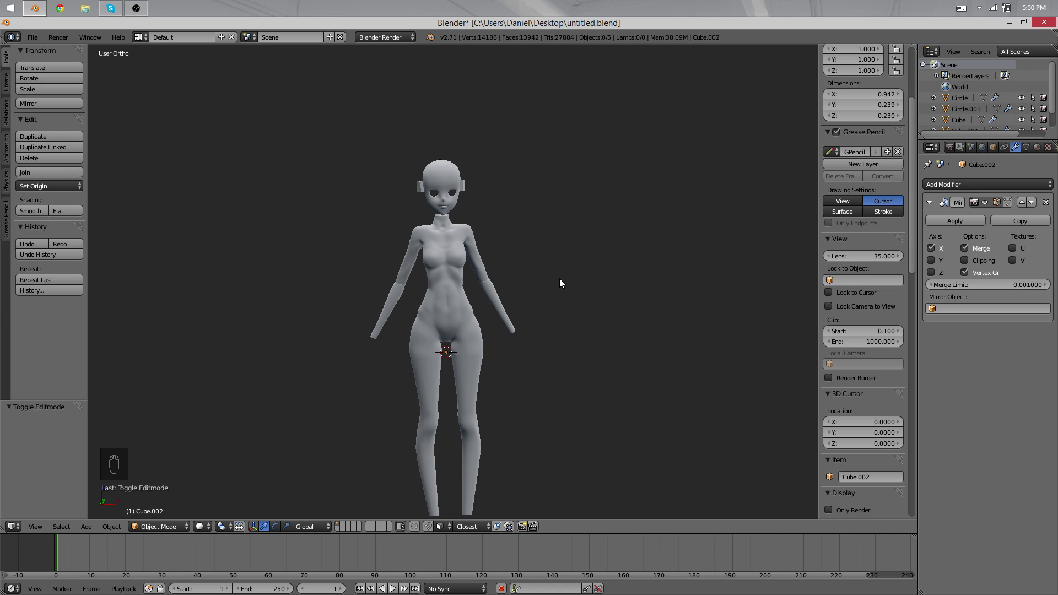
scroll(560, 279, "up", 3)
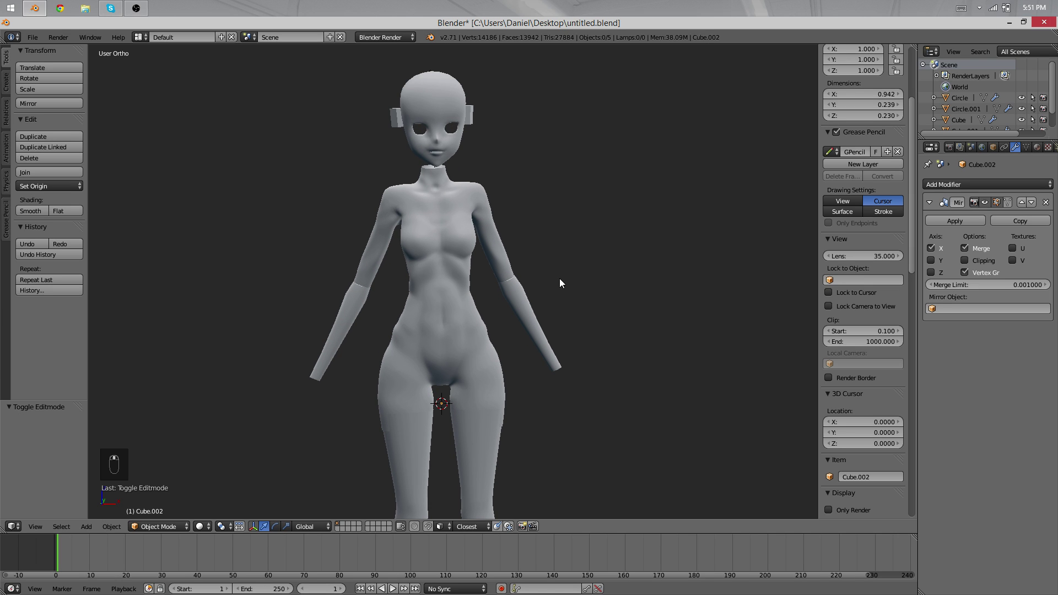